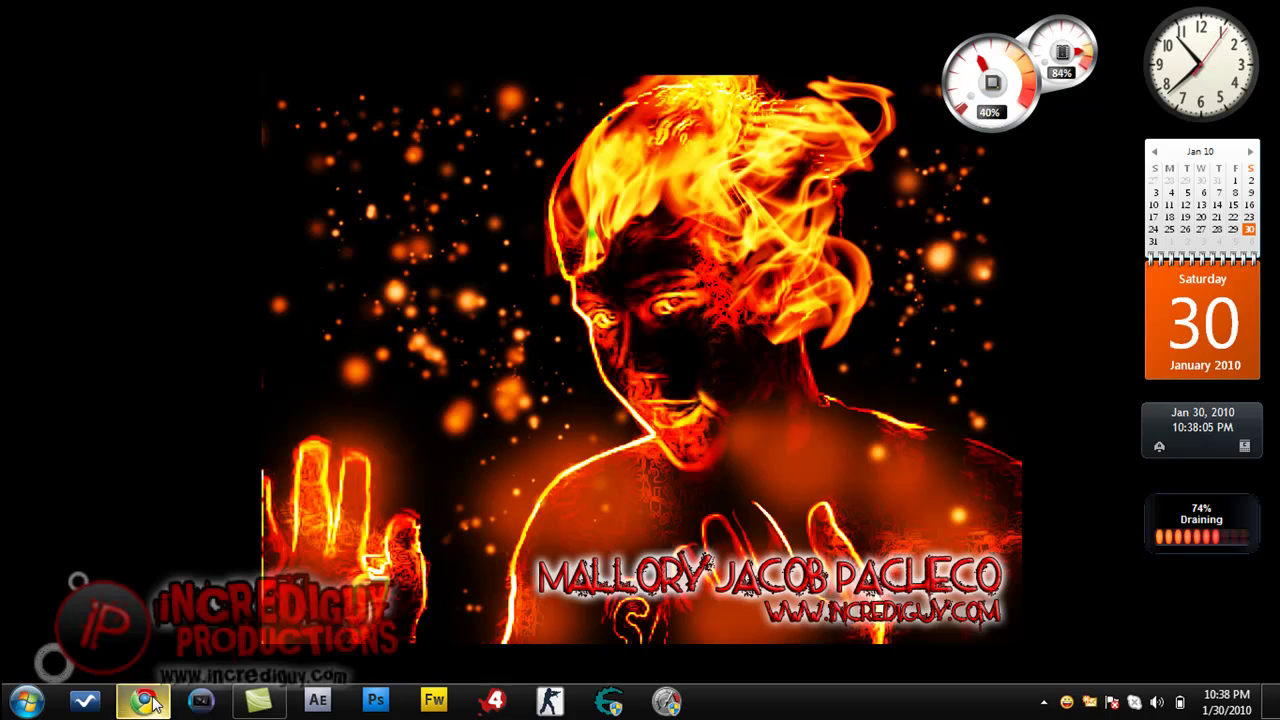
Step: Switch to Chrome and look over the 000webhost control panel and the registrar's list of domains
click(190, 680)
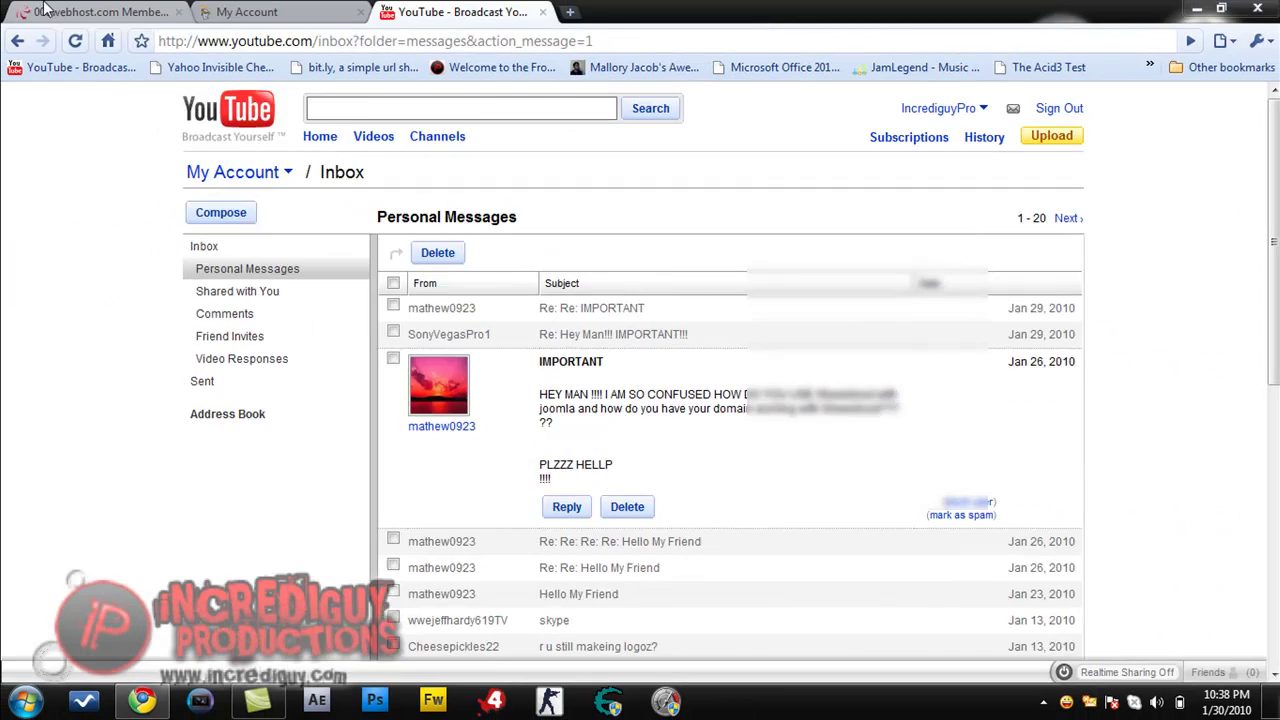
click(45, 10)
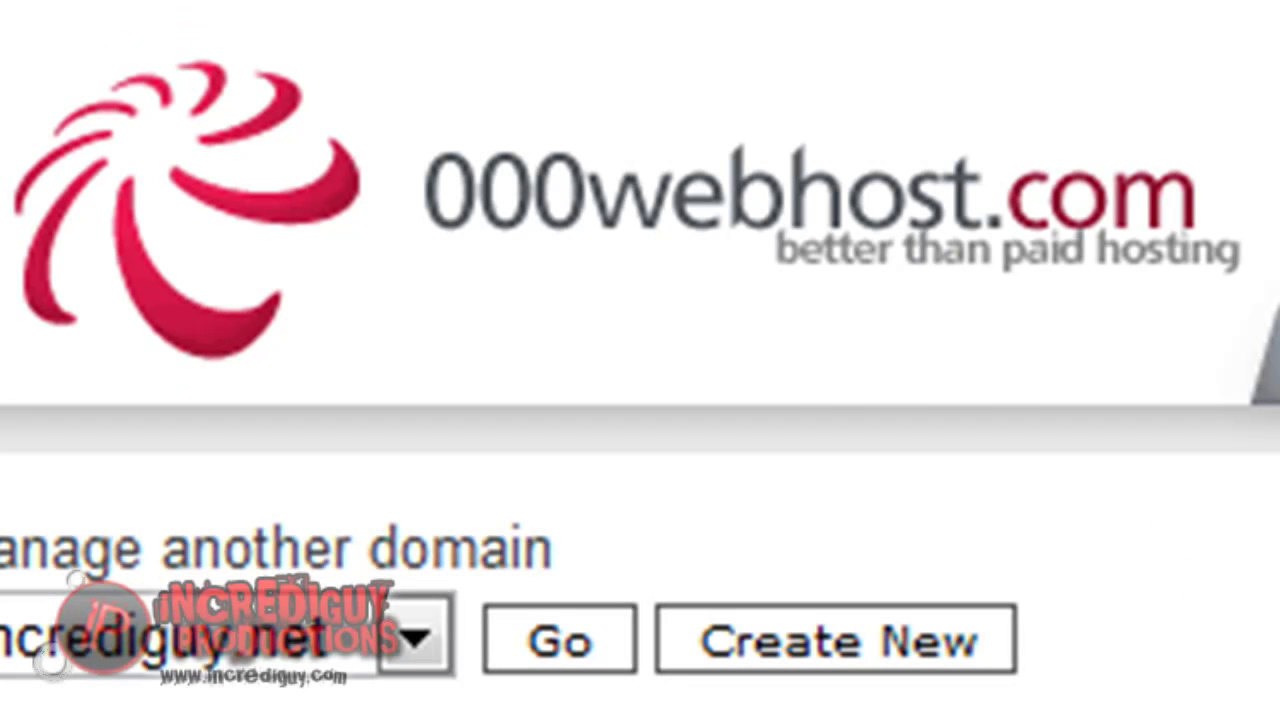
scroll(640, 360, down, 6)
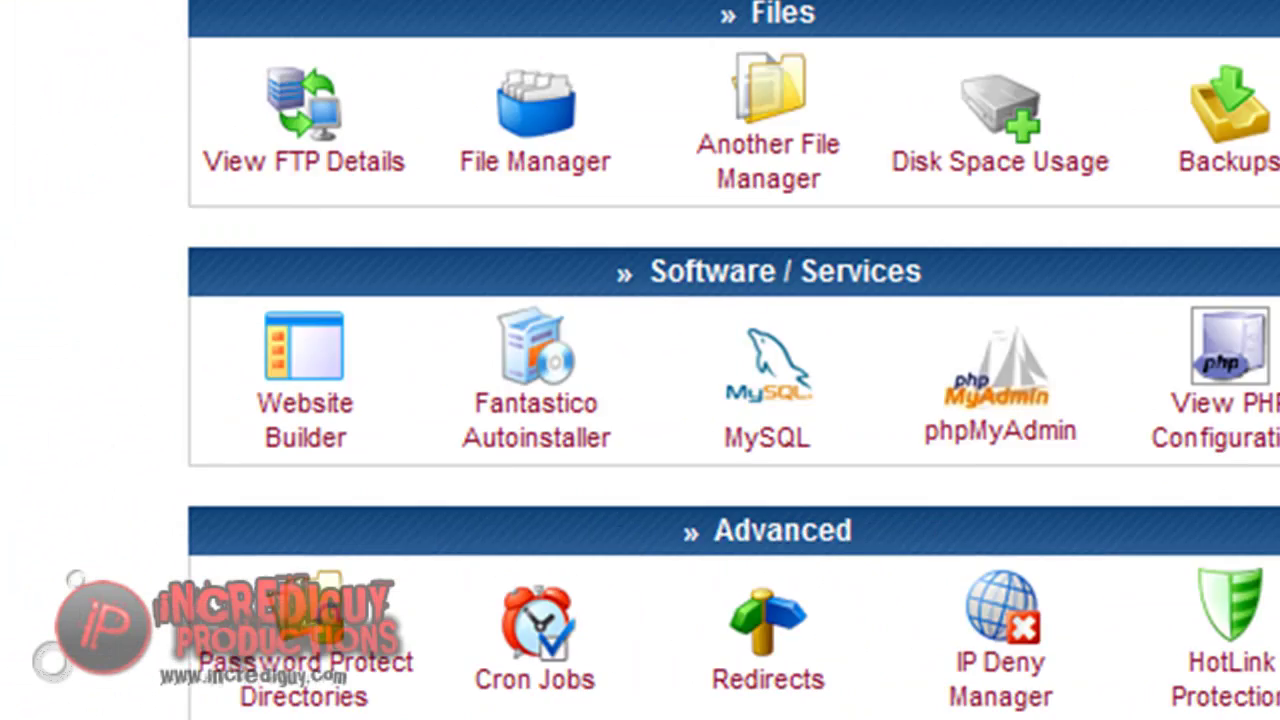
scroll(640, 400, up, 10)
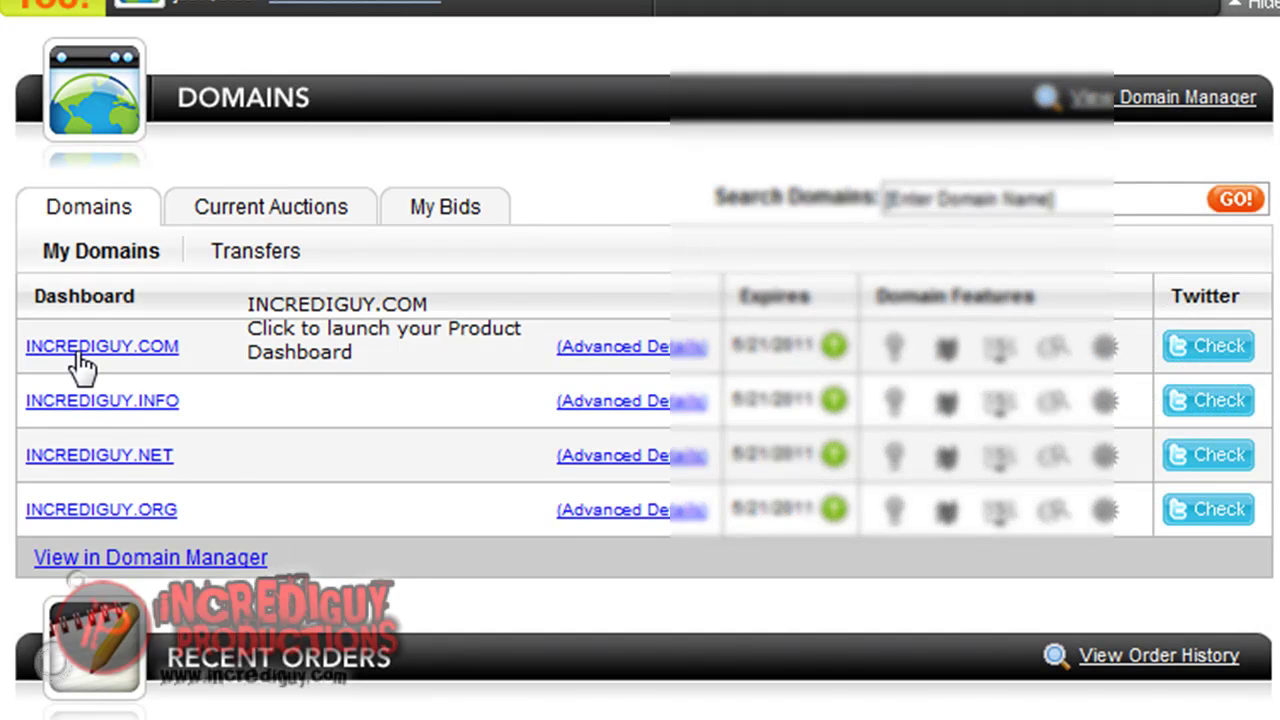
click(82, 368)
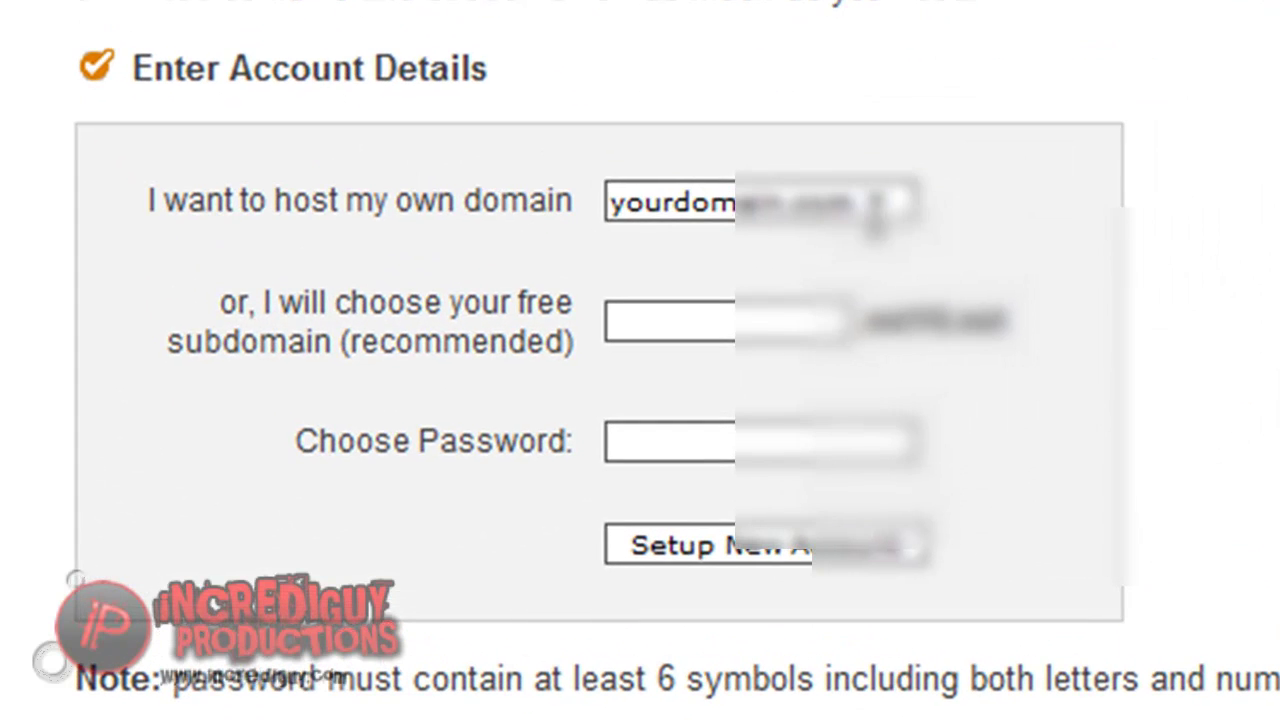
Step: Set up a new 000webhost account hosting the own domain incrediguy.org, entering the account password
drag(766, 252, 481, 215)
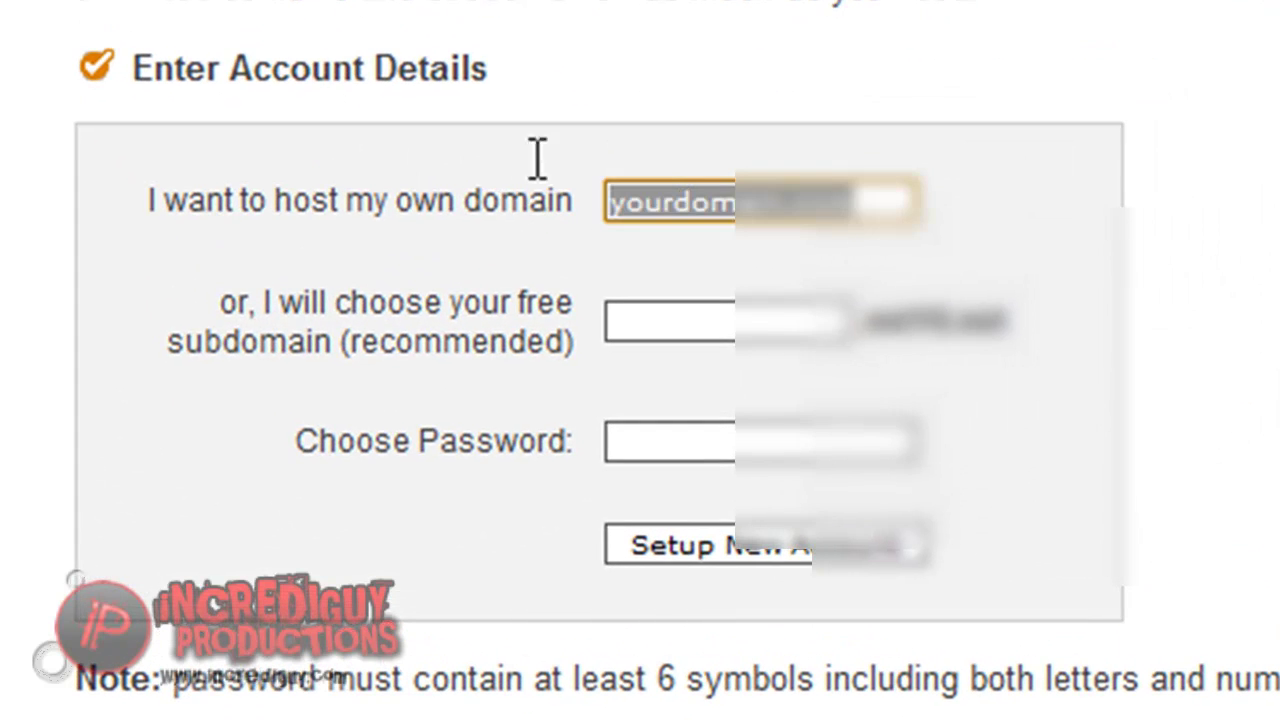
text(inc)
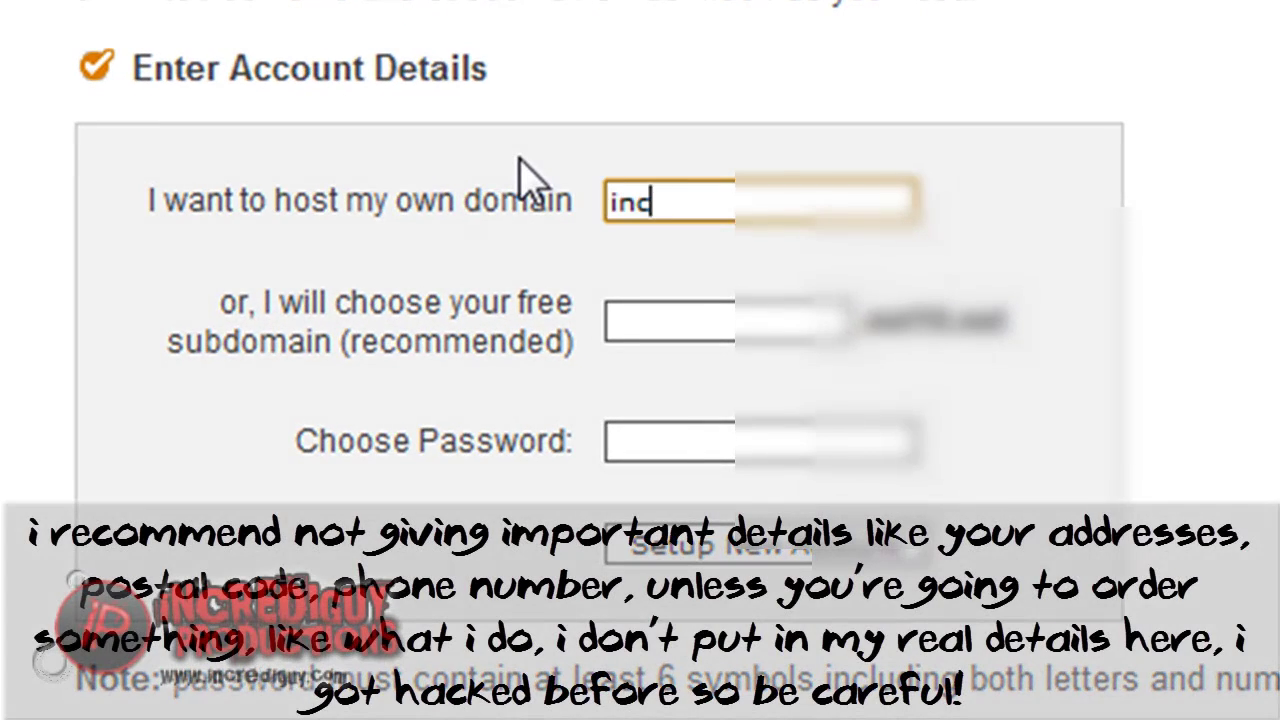
text(rediguy.org)
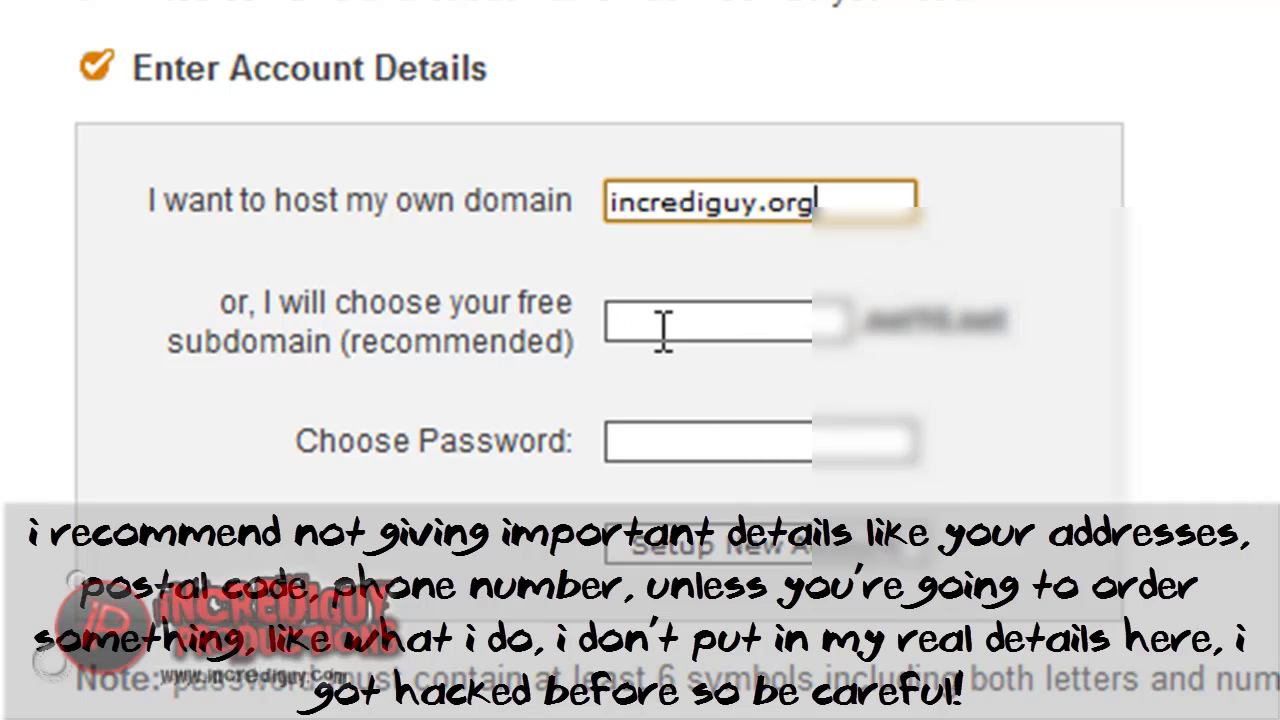
click(700, 440)
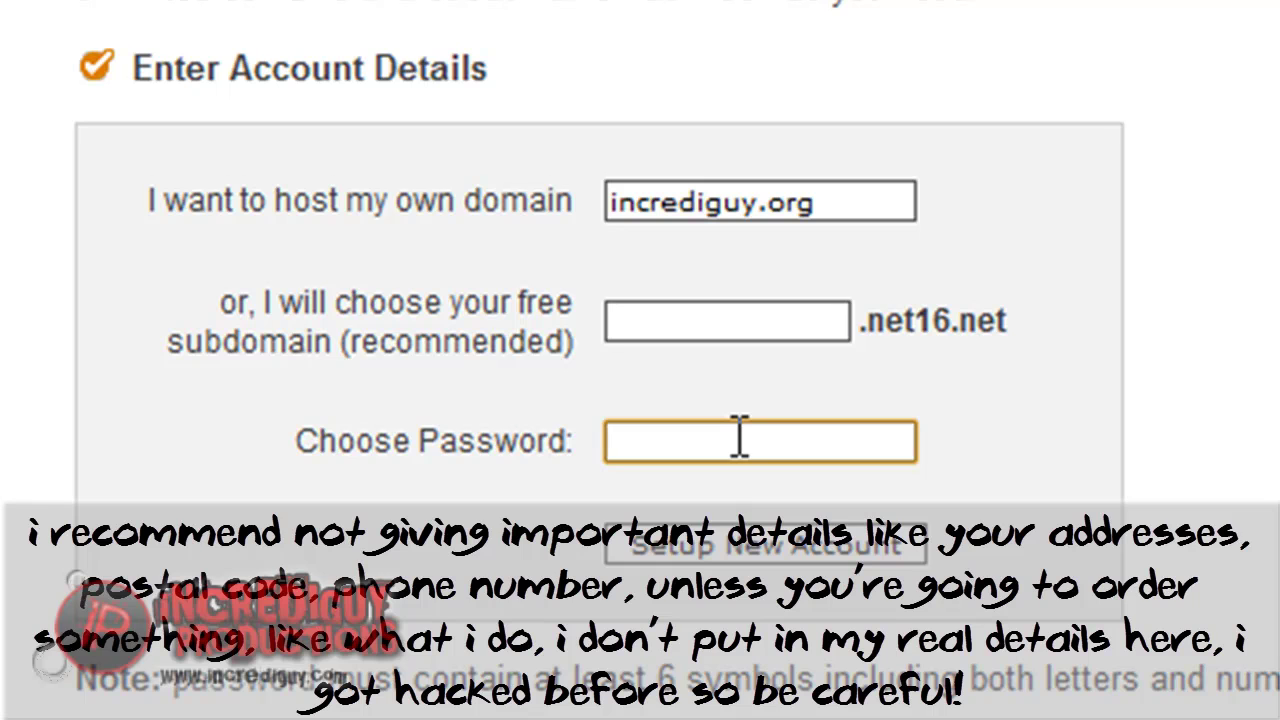
key(ctrl+v)
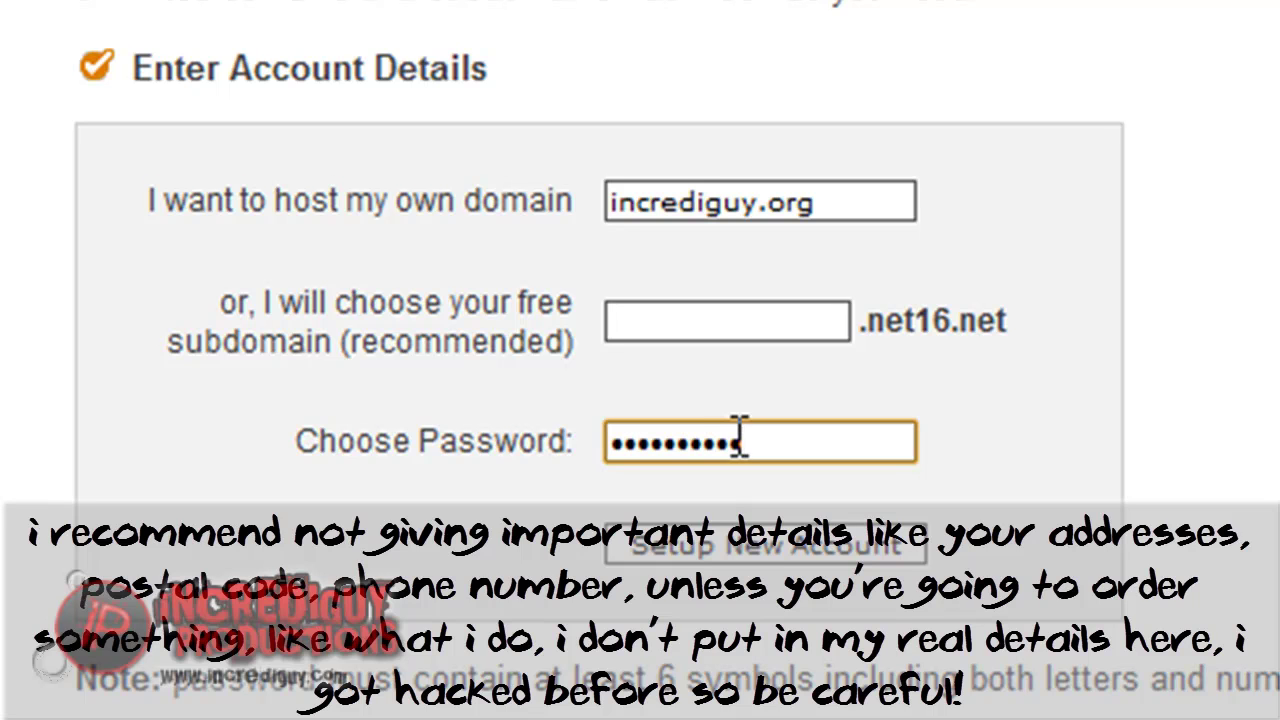
click(703, 548)
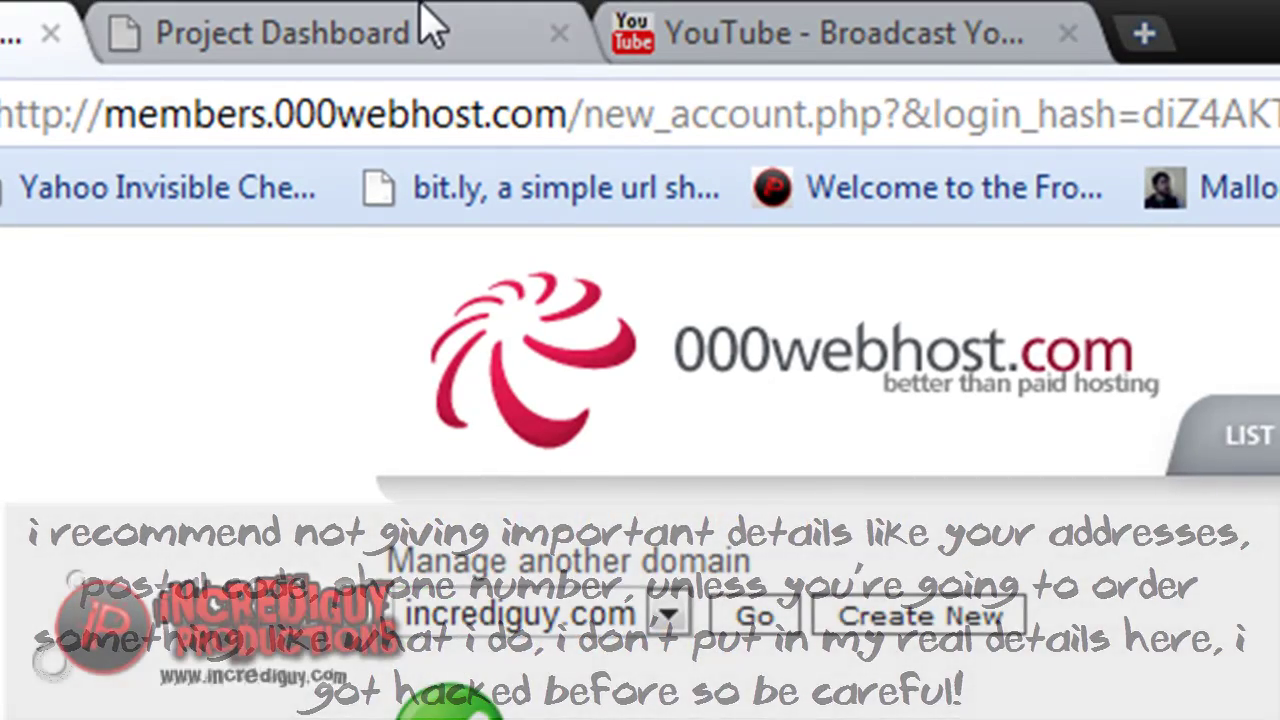
Step: Open the nameserver settings for incrediguy.org from its registrar project dashboard
click(428, 24)
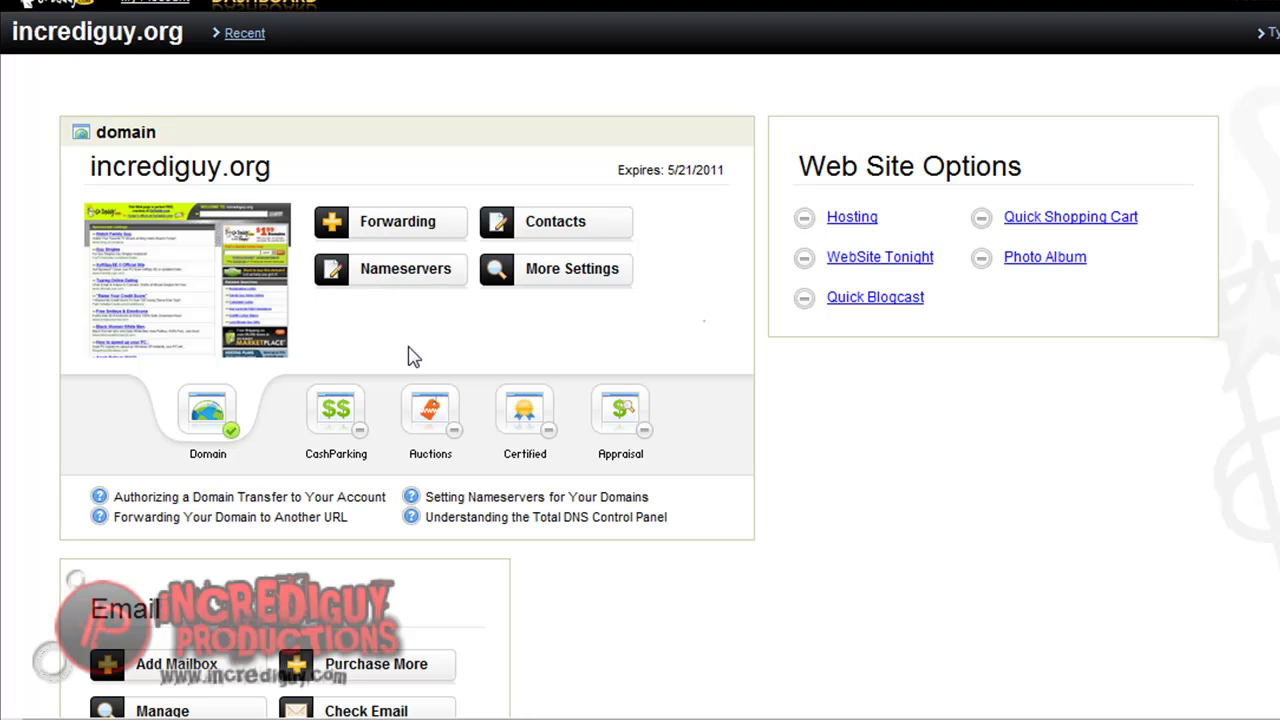
click(430, 286)
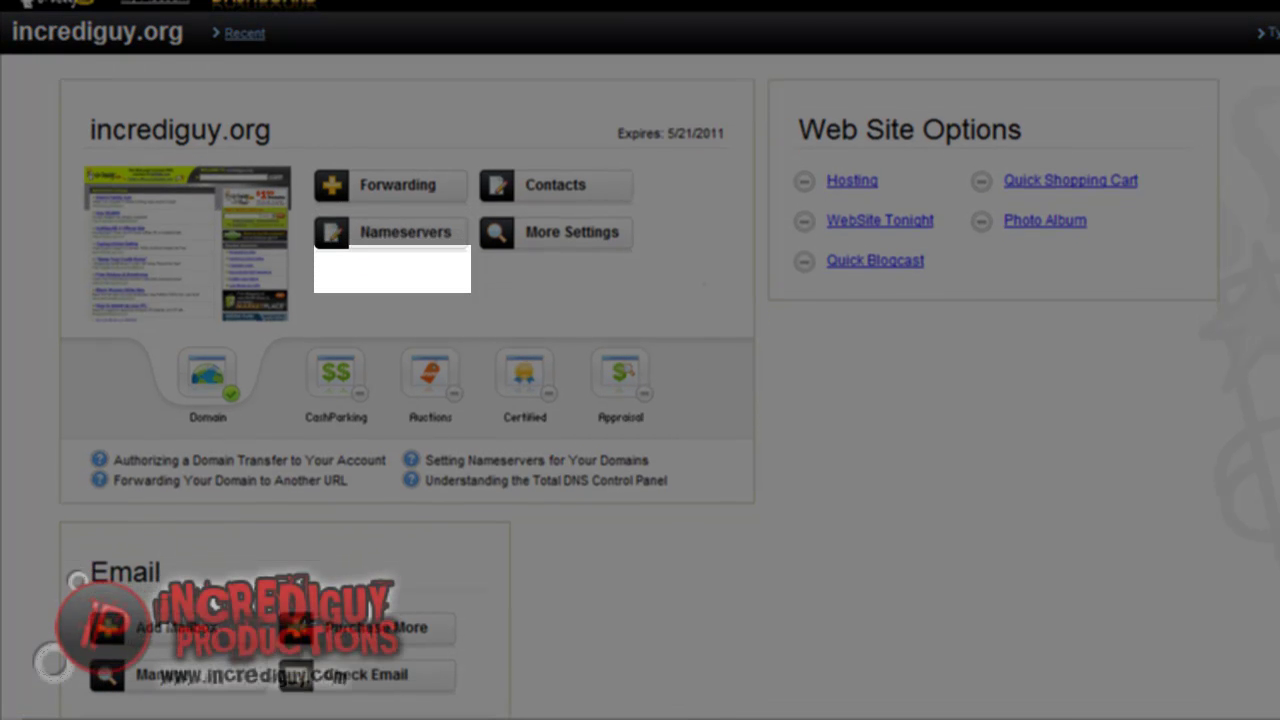
scroll(639, 384, down, 1)
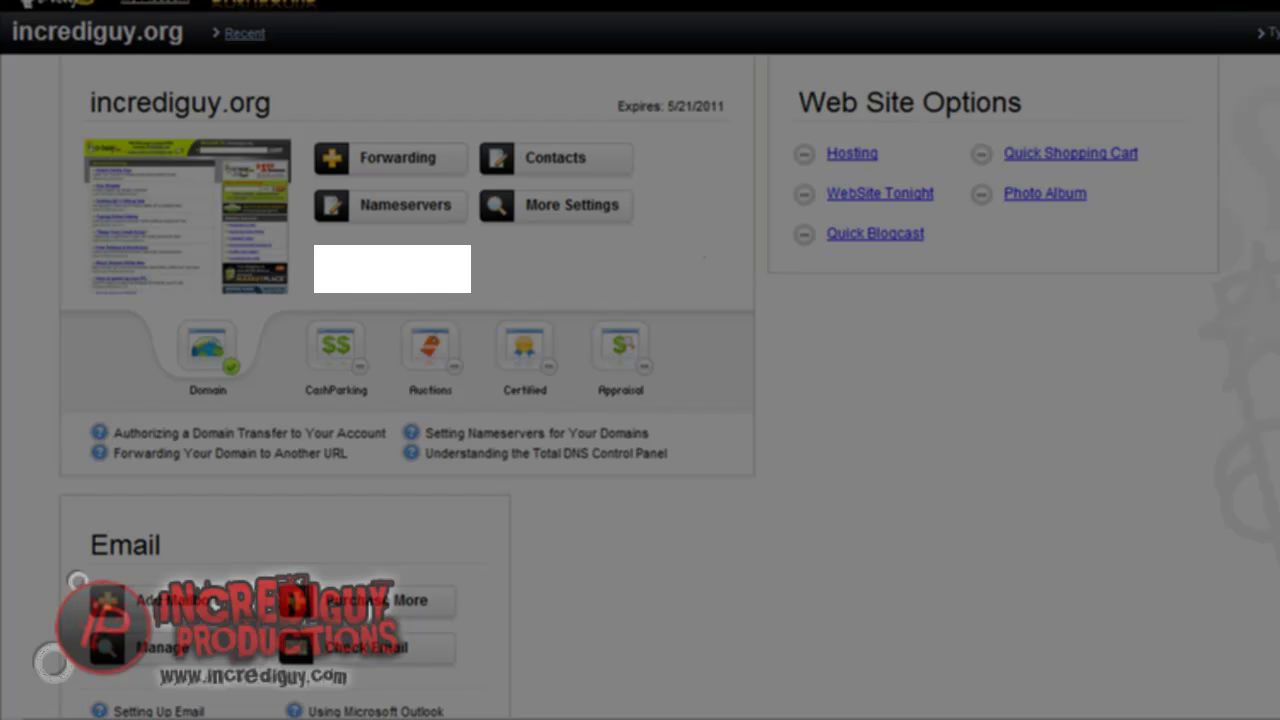
scroll(639, 384, up, 2)
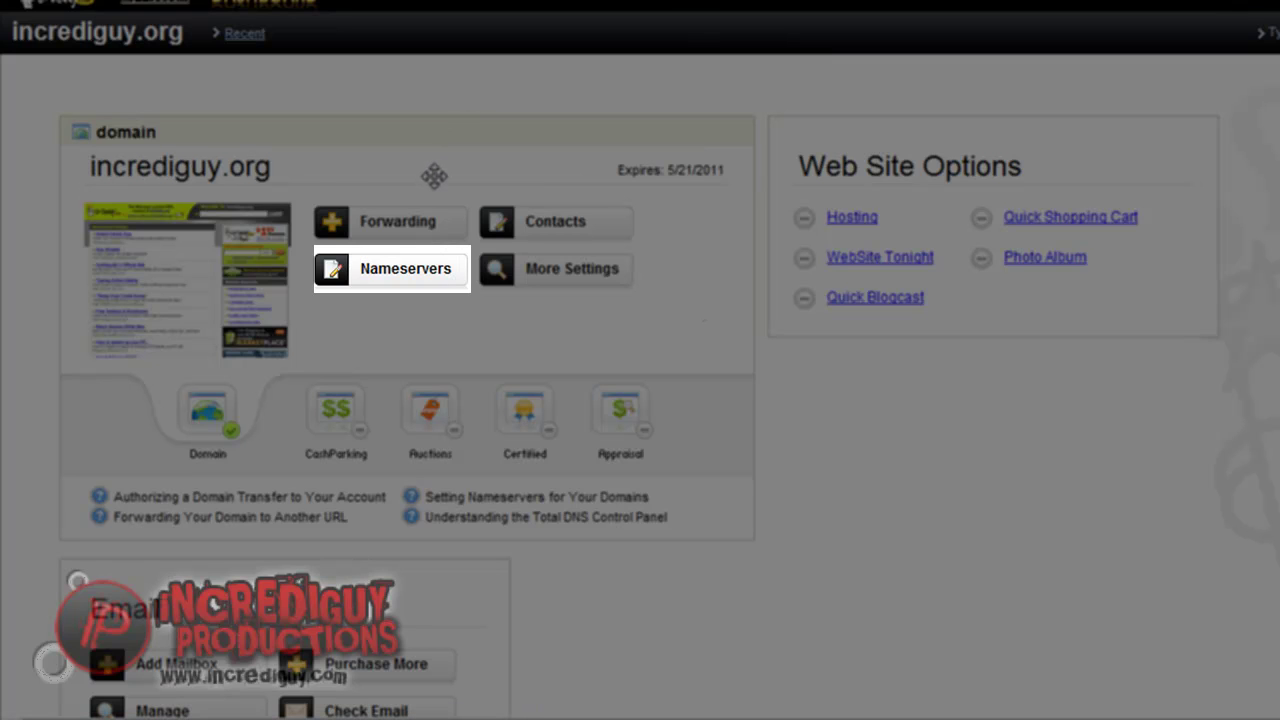
click(423, 219)
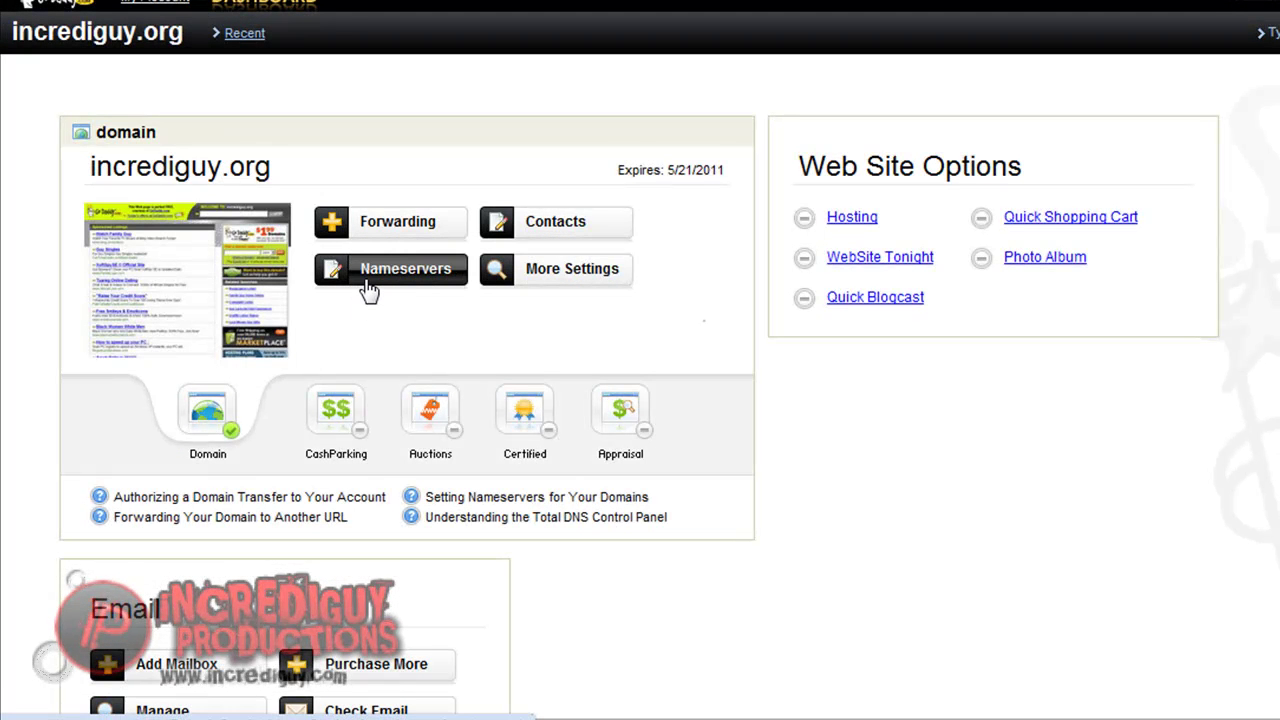
click(367, 285)
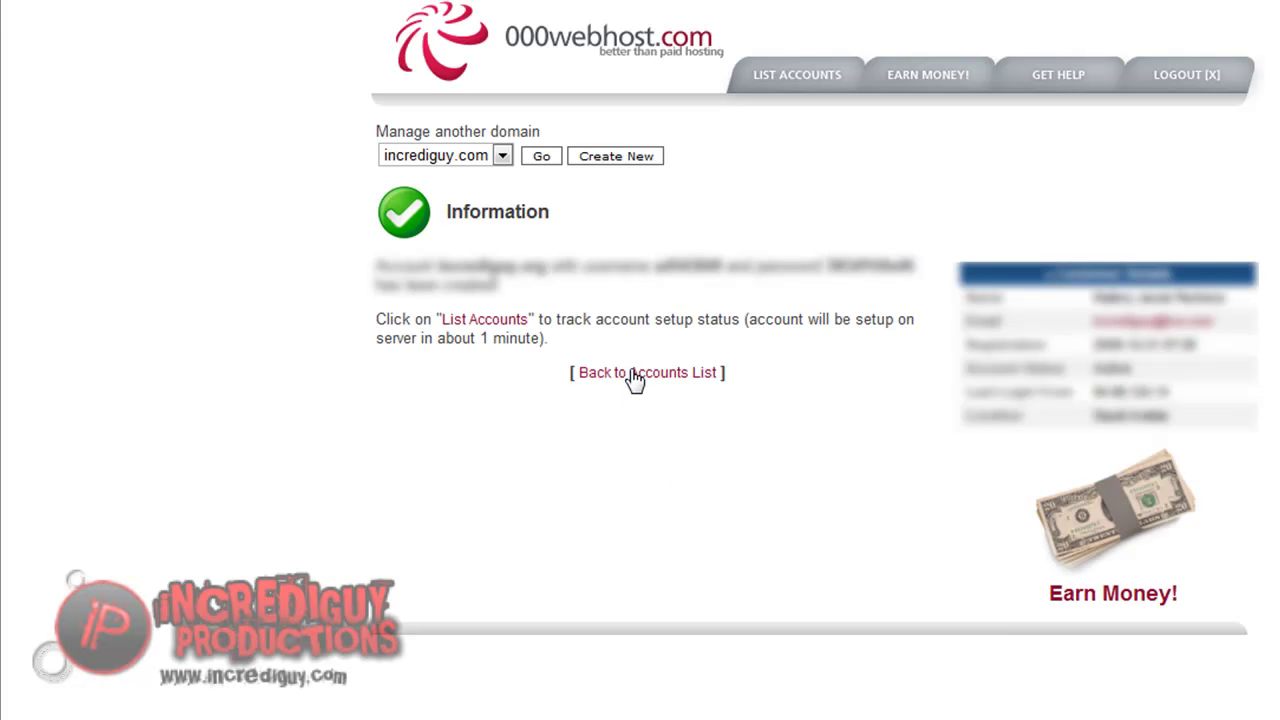
Step: Copy ns01.000webhost.com from incrediguy.org's 000webhost control panel into Nameserver 1 of the domain's nameserver settings
click(460, 319)
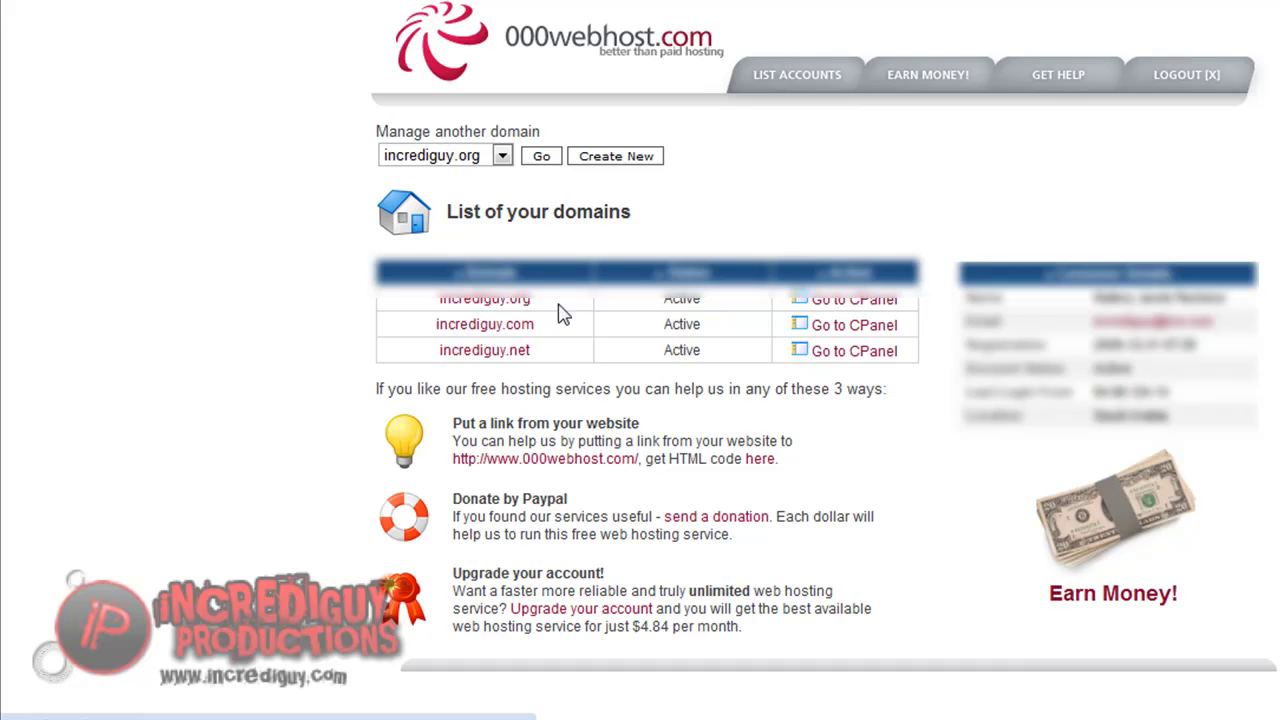
click(882, 312)
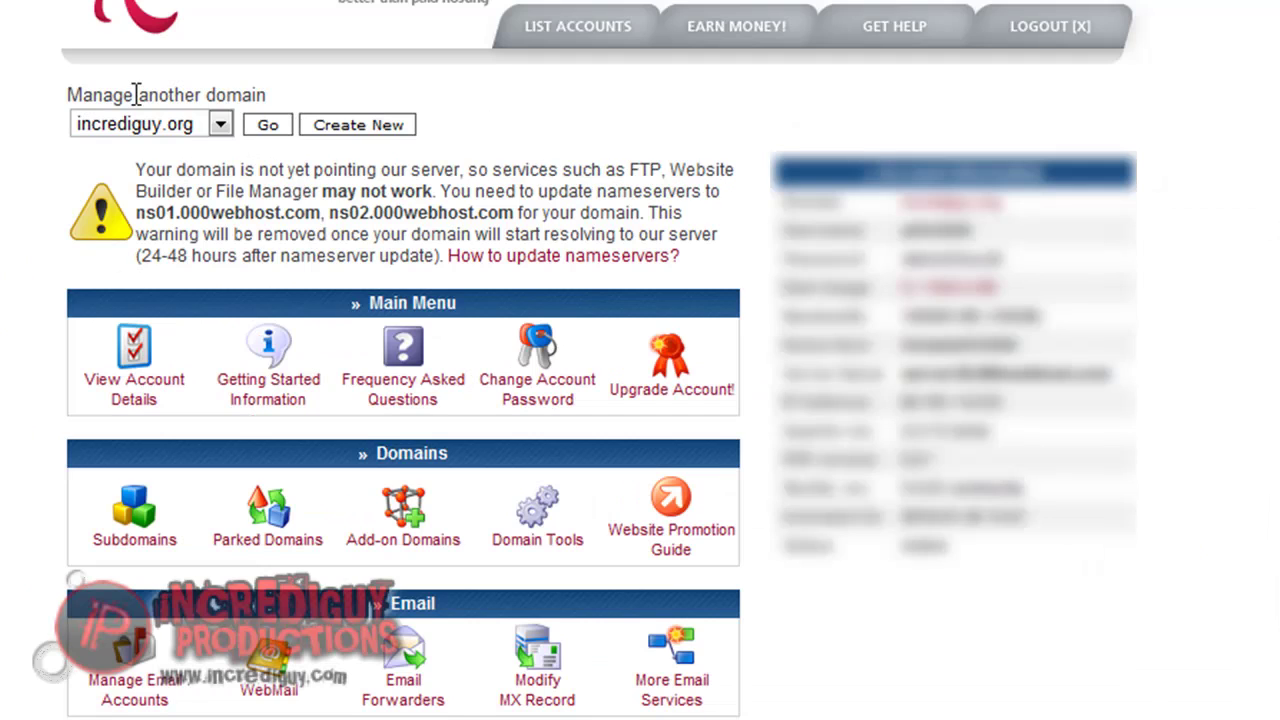
drag(323, 214, 137, 212)
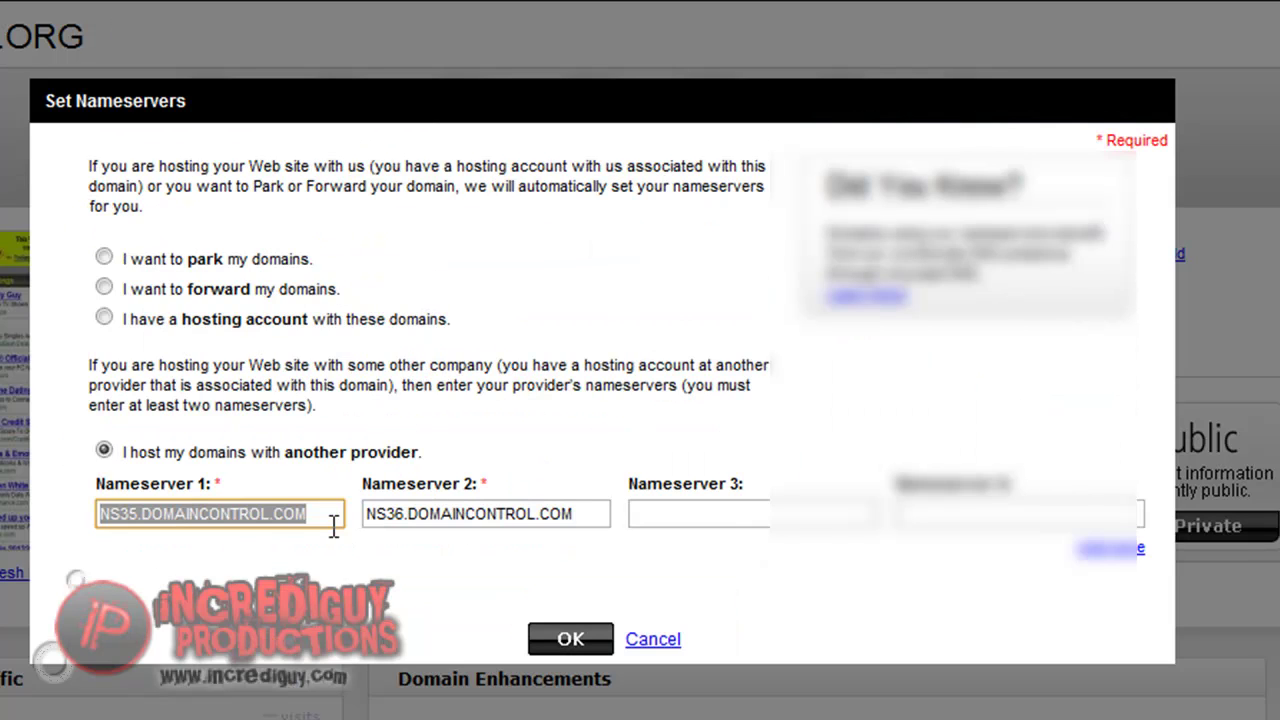
text(ns01.000webhost.com)
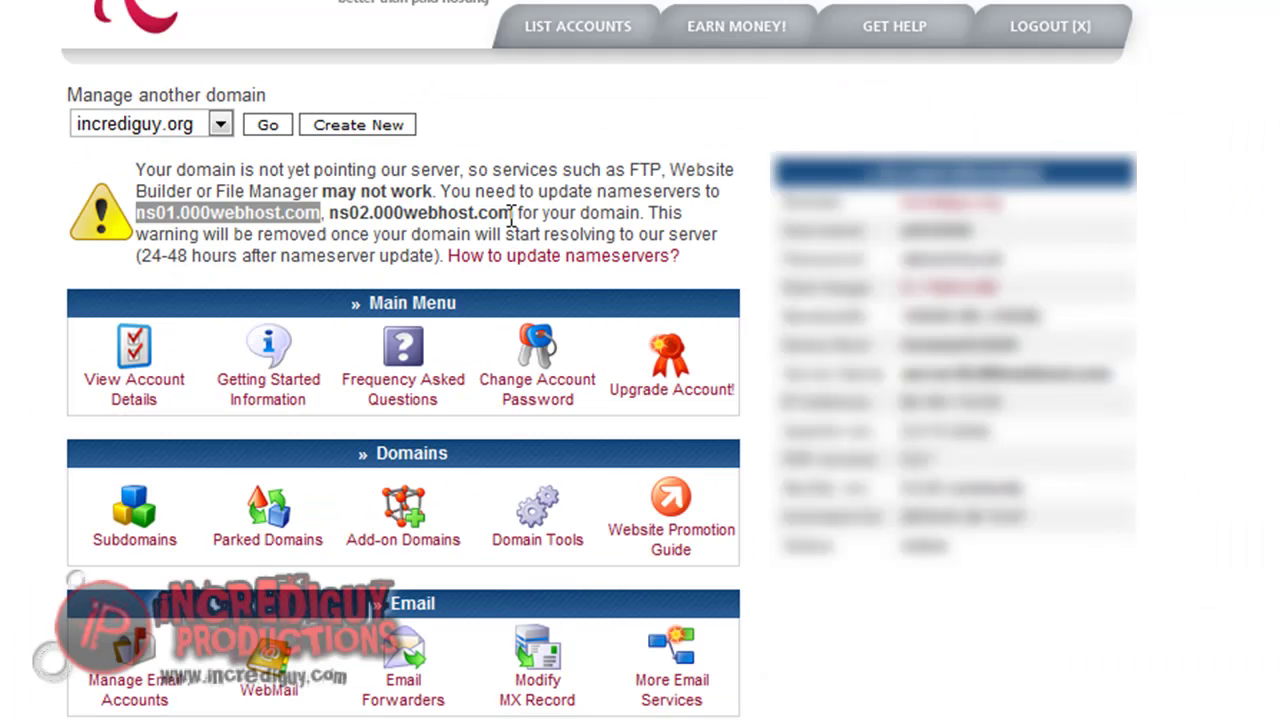
Step: Copy ns02.000webhost.com from the control panel notice and set it as Nameserver 2 for incrediguy.org
drag(511, 215, 332, 213)
key(ctrl+c)
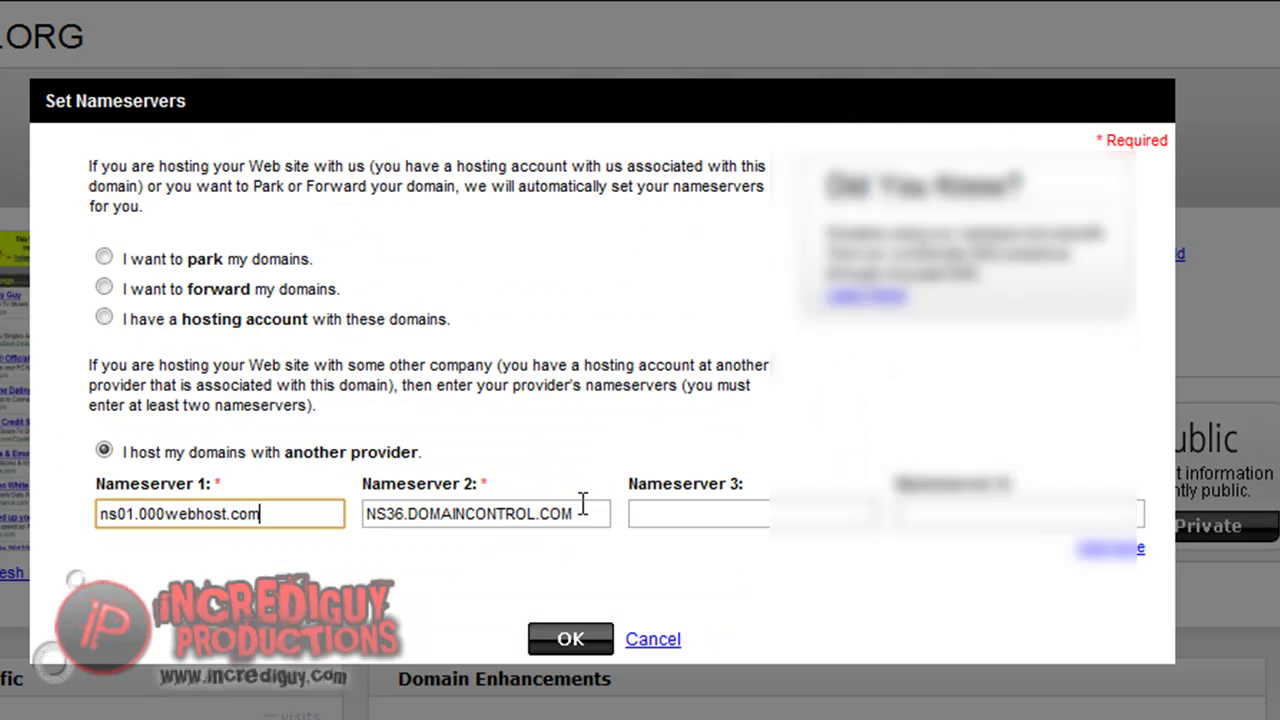
key(Tab)
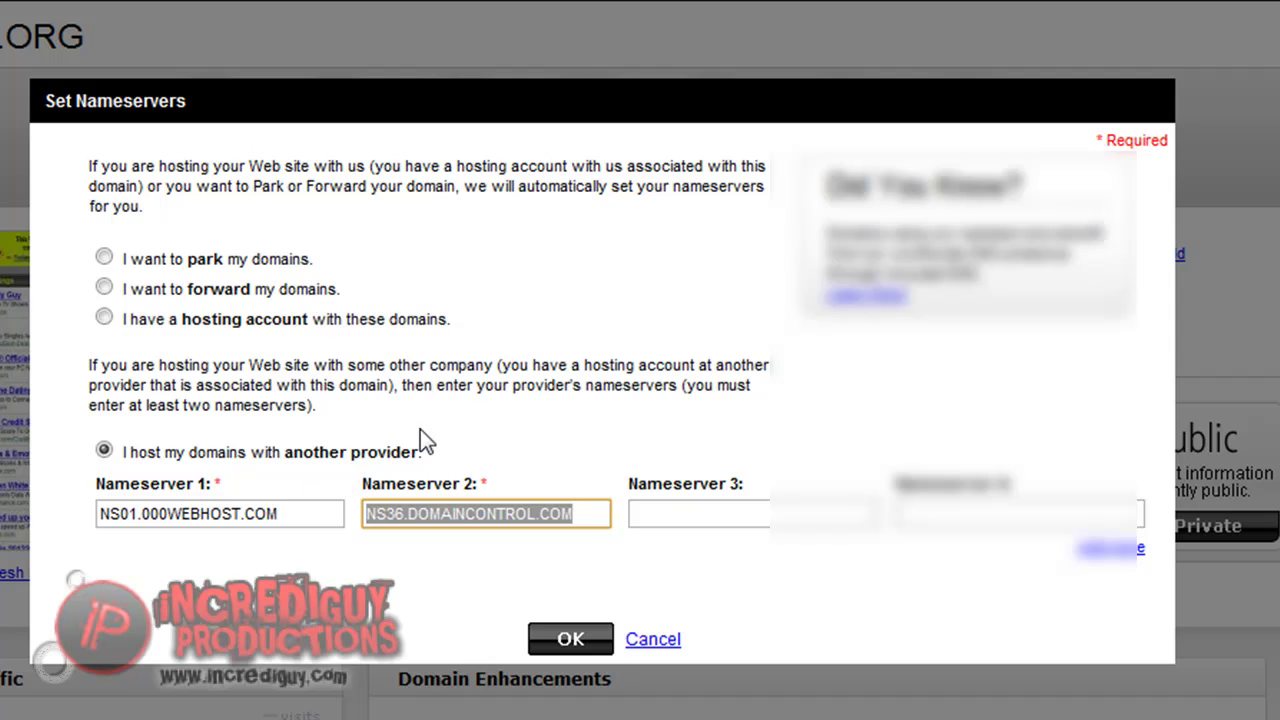
key(ctrl+v)
click(326, 507)
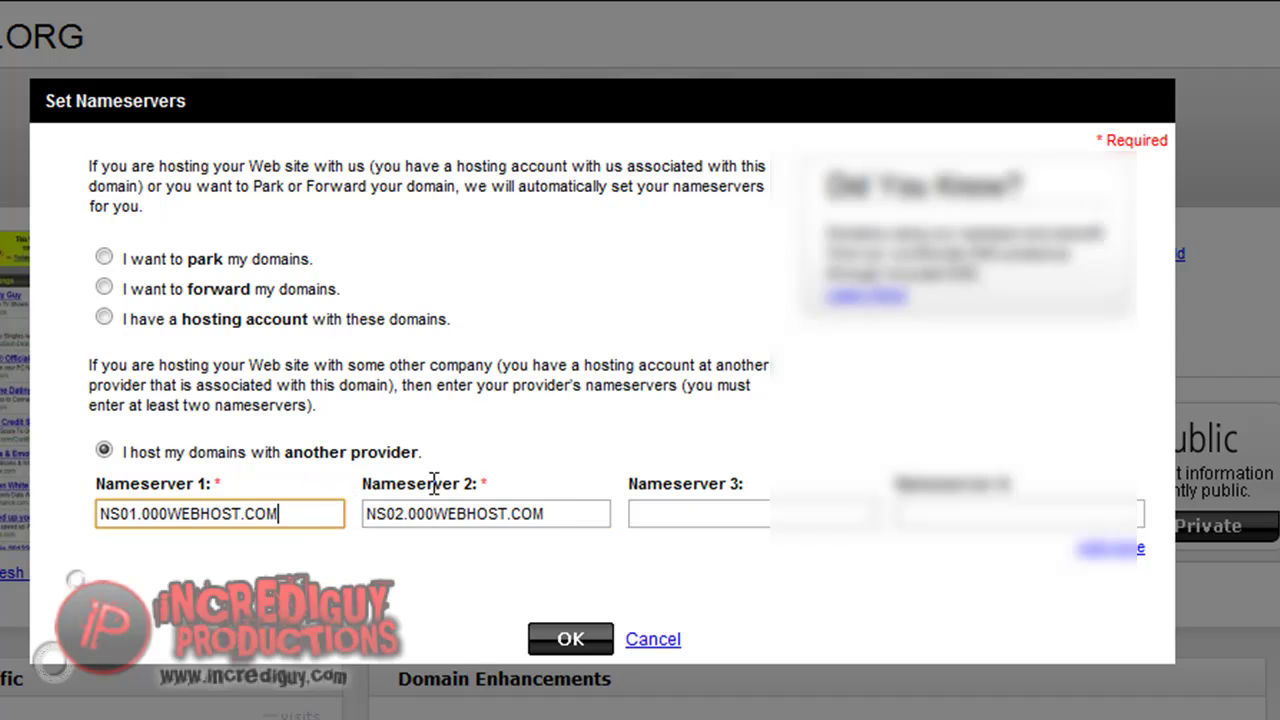
click(576, 514)
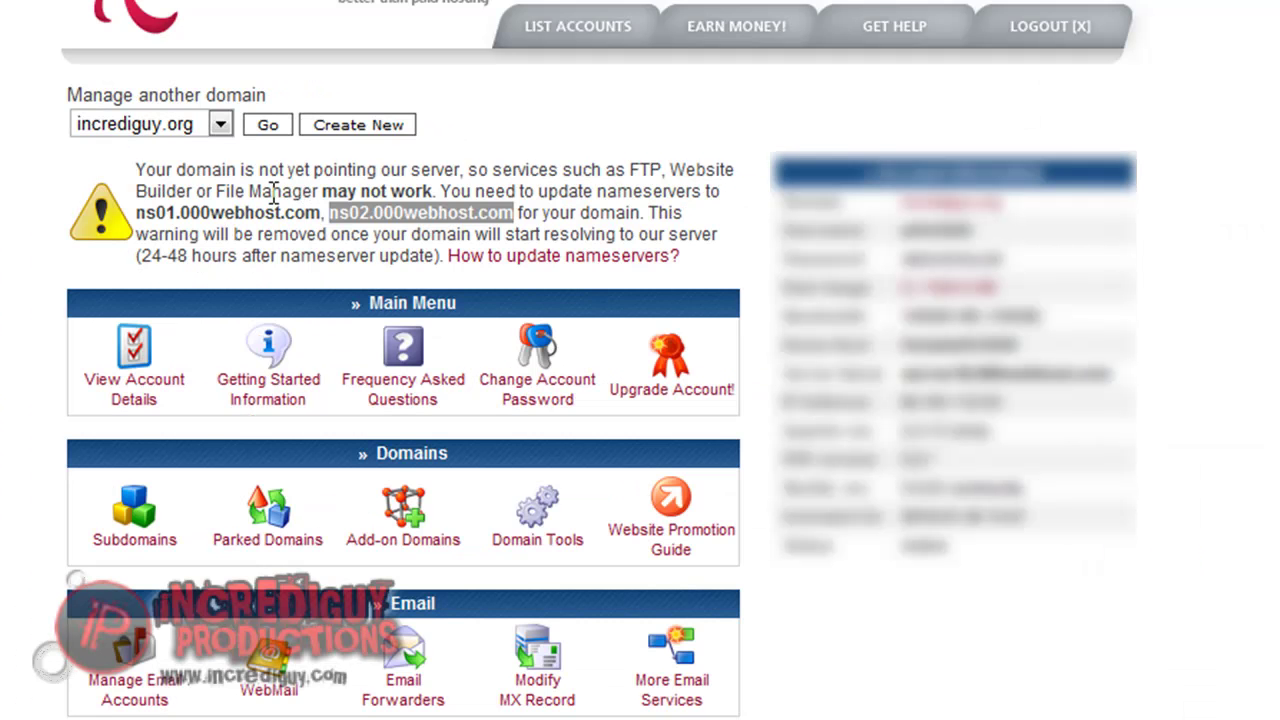
Step: Examine the control panel notice about pointing incrediguy.org to the host, including the required nameserver addresses
click(273, 244)
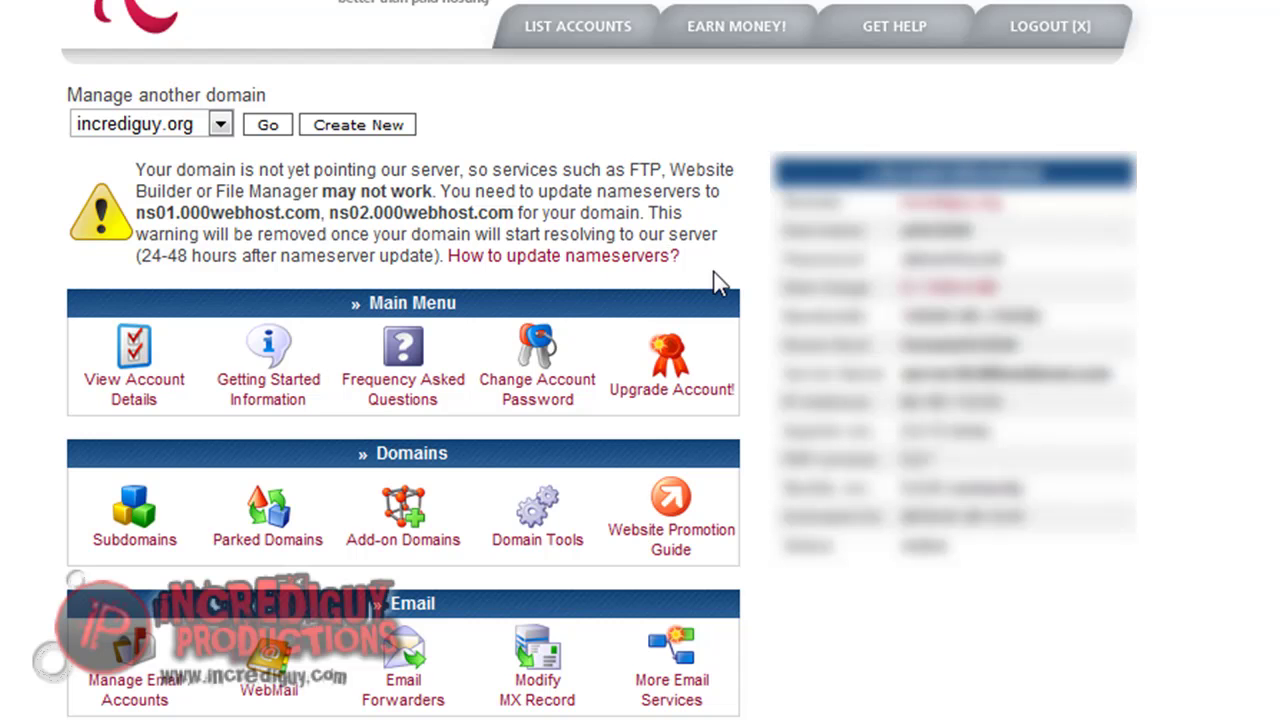
drag(648, 252, 82, 152)
drag(700, 272, 70, 150)
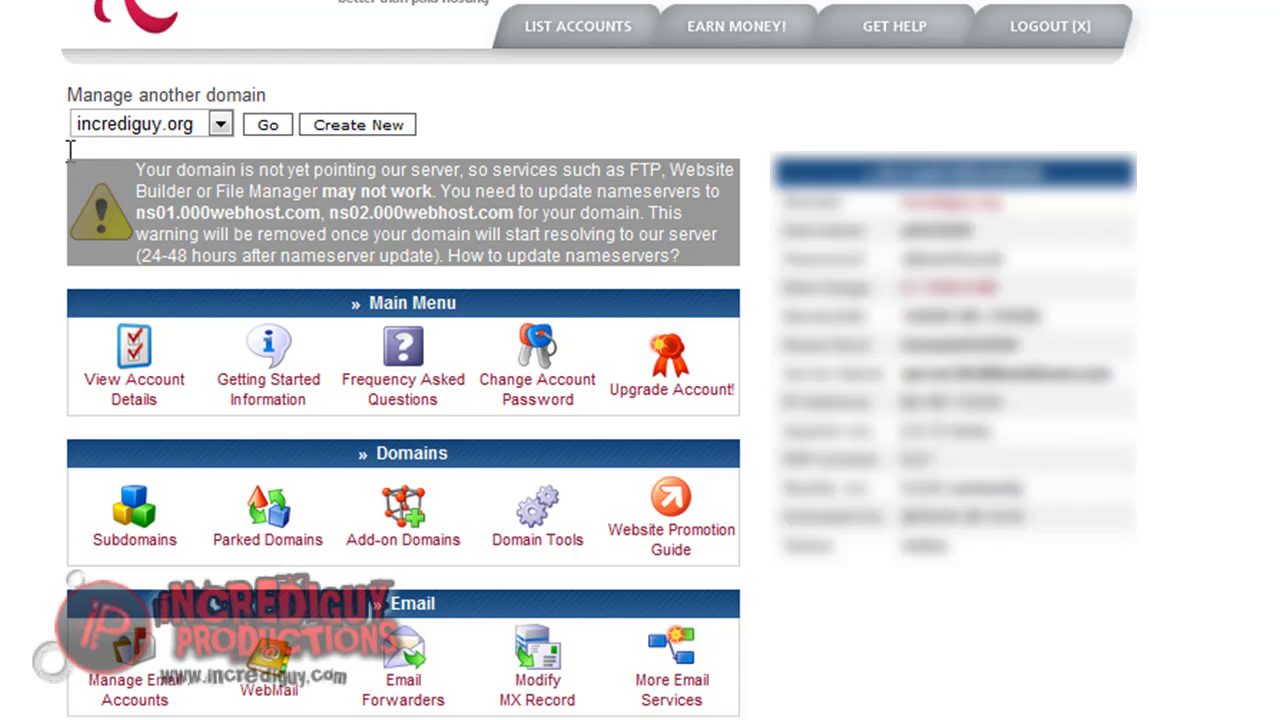
click(370, 172)
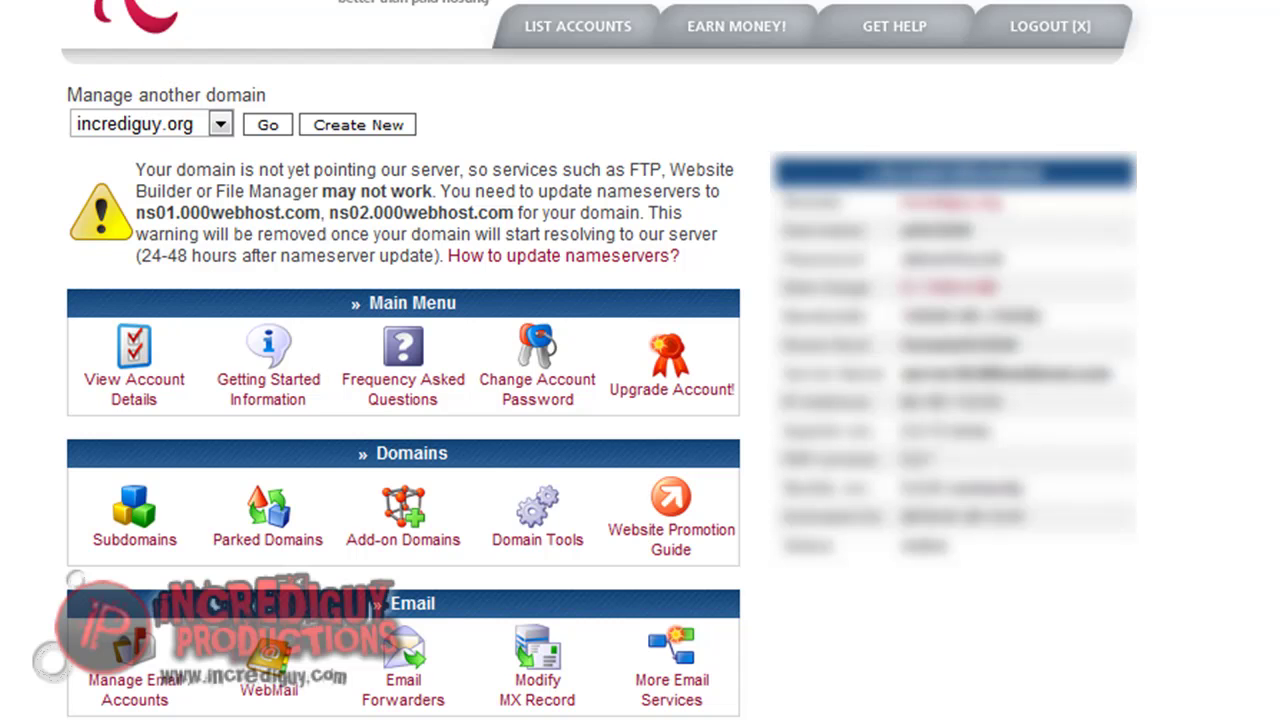
drag(137, 192, 359, 210)
click(388, 207)
drag(516, 213, 139, 208)
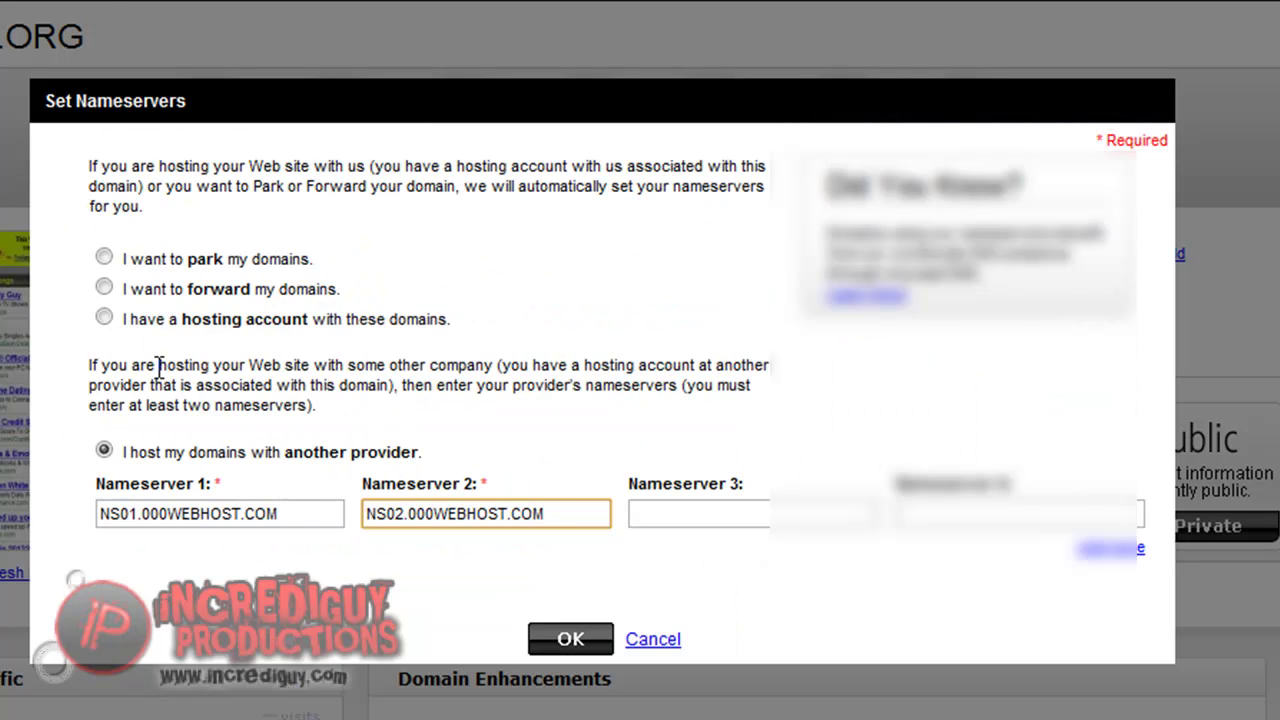
Step: Check the Nameserver 1 entry, submit the nameserver changes for incrediguy.org and close the confirmation
drag(323, 514, 130, 506)
click(326, 518)
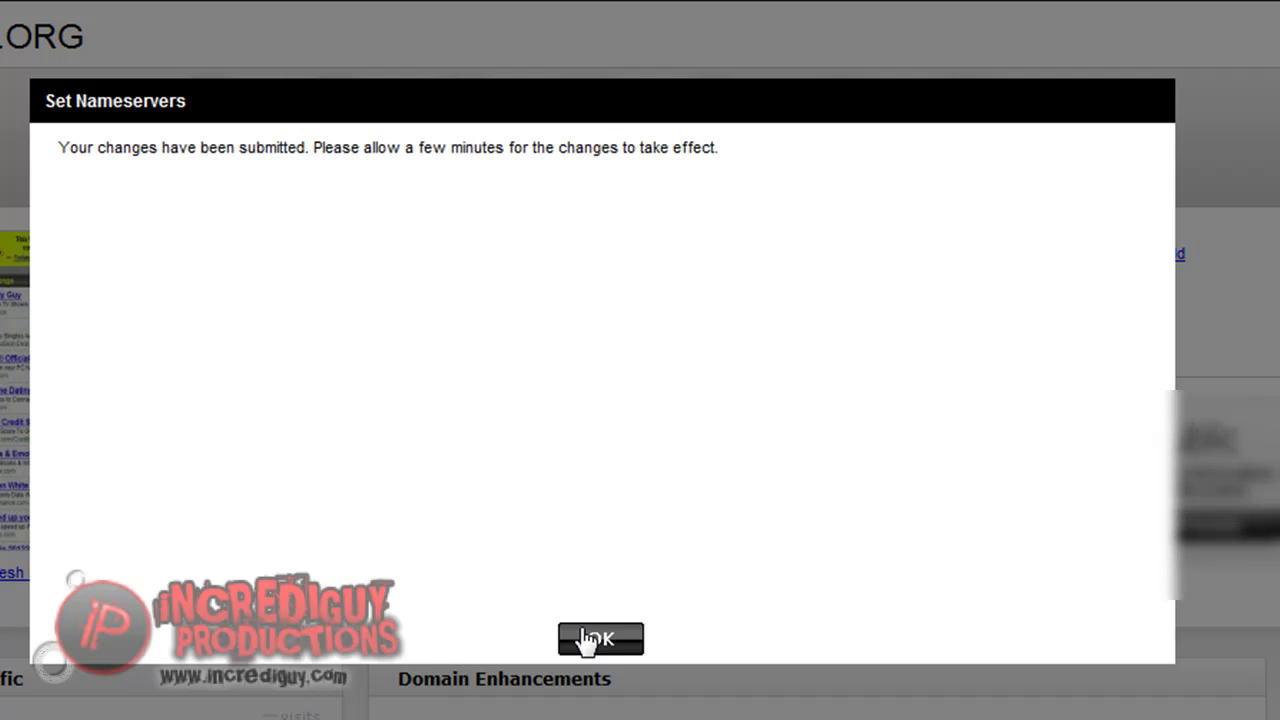
click(600, 639)
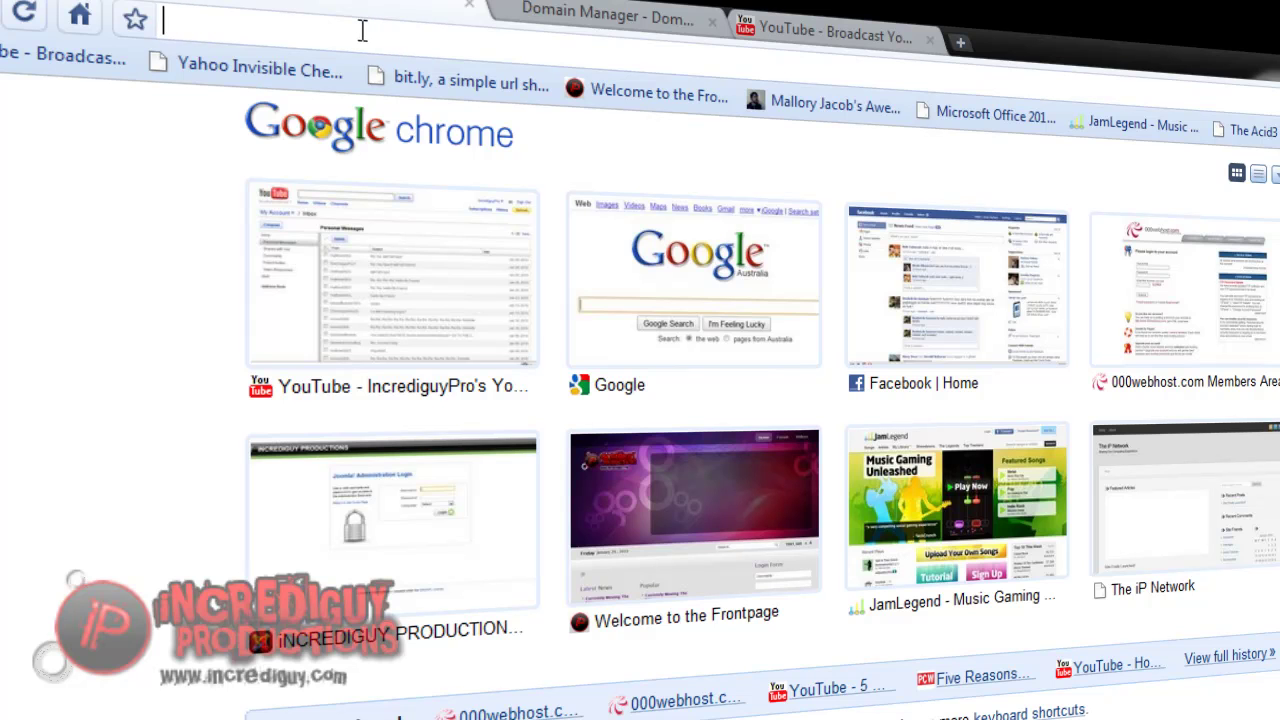
Step: Try visiting the incrediguy.org site and review how long the control panel notice says nameserver updates take
text(incrediguy.o)
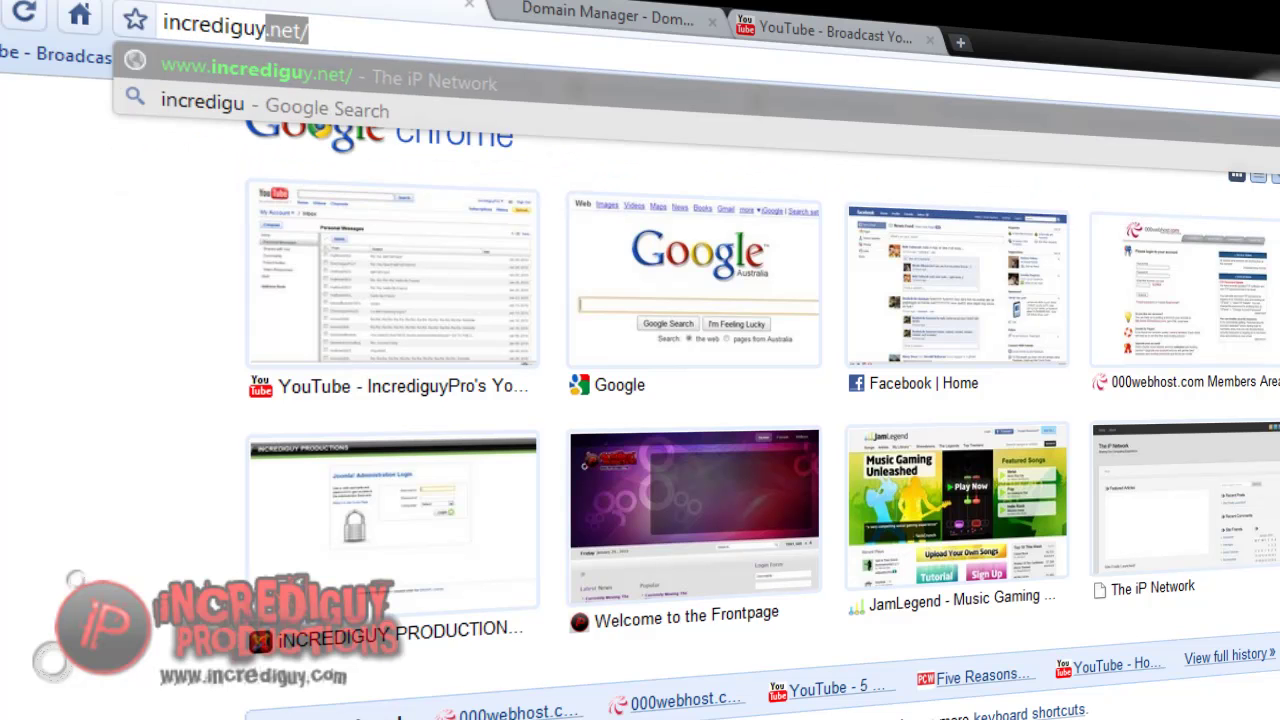
key(Return)
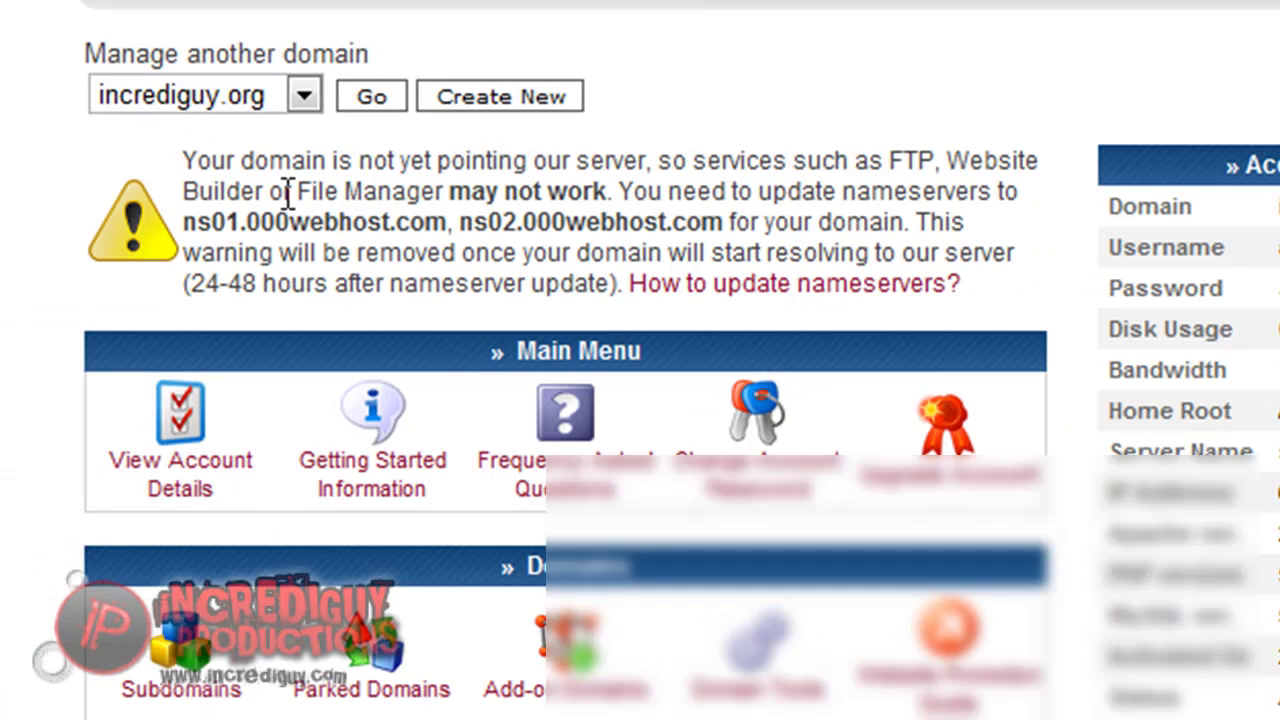
drag(447, 288, 177, 286)
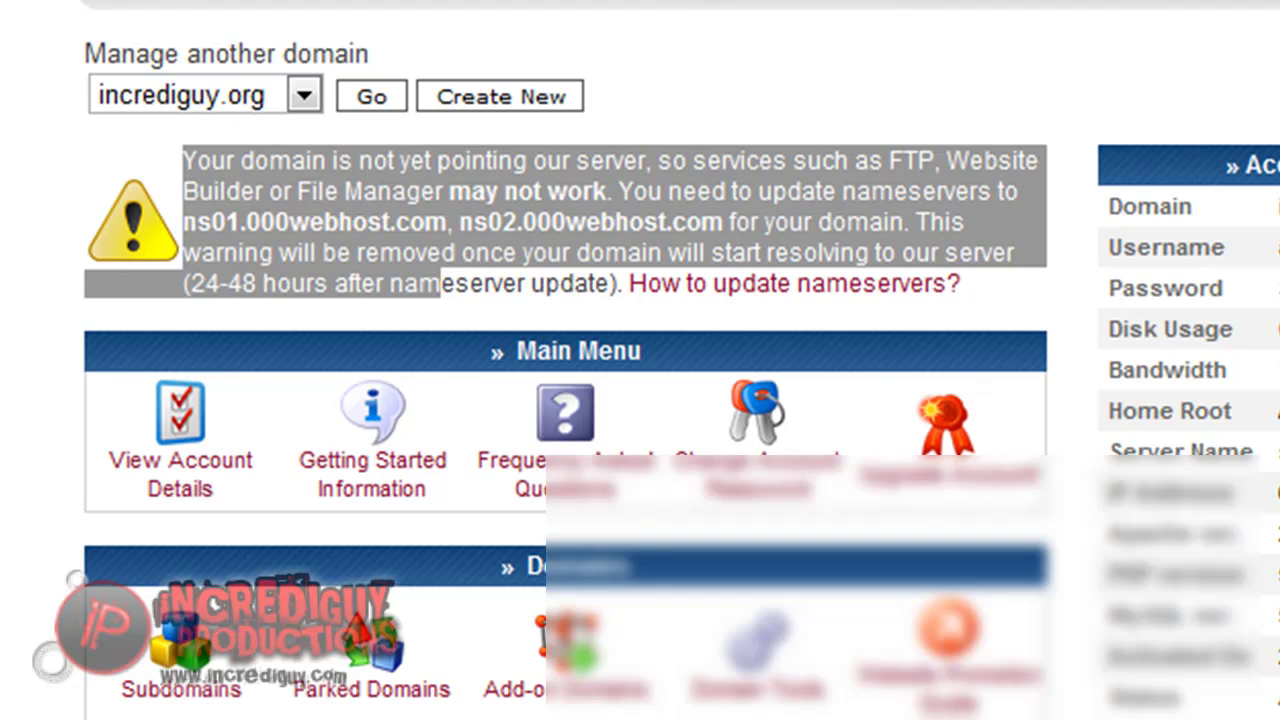
click(177, 286)
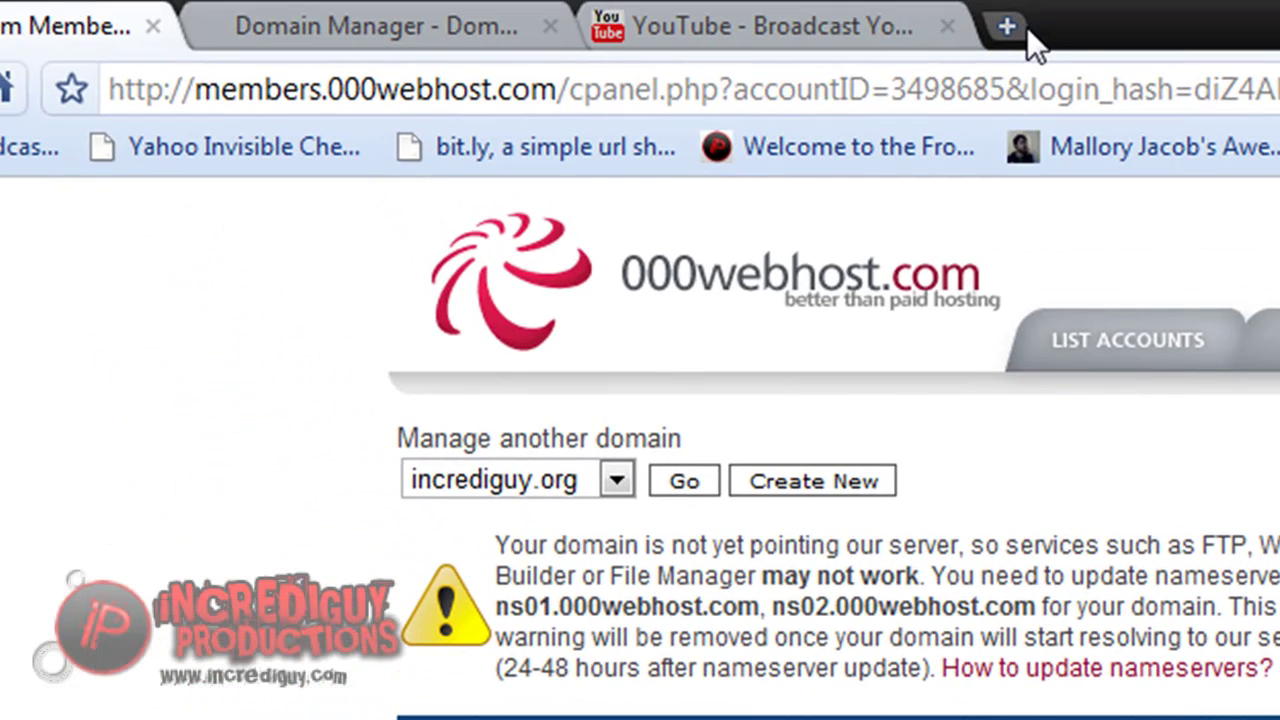
click(1025, 30)
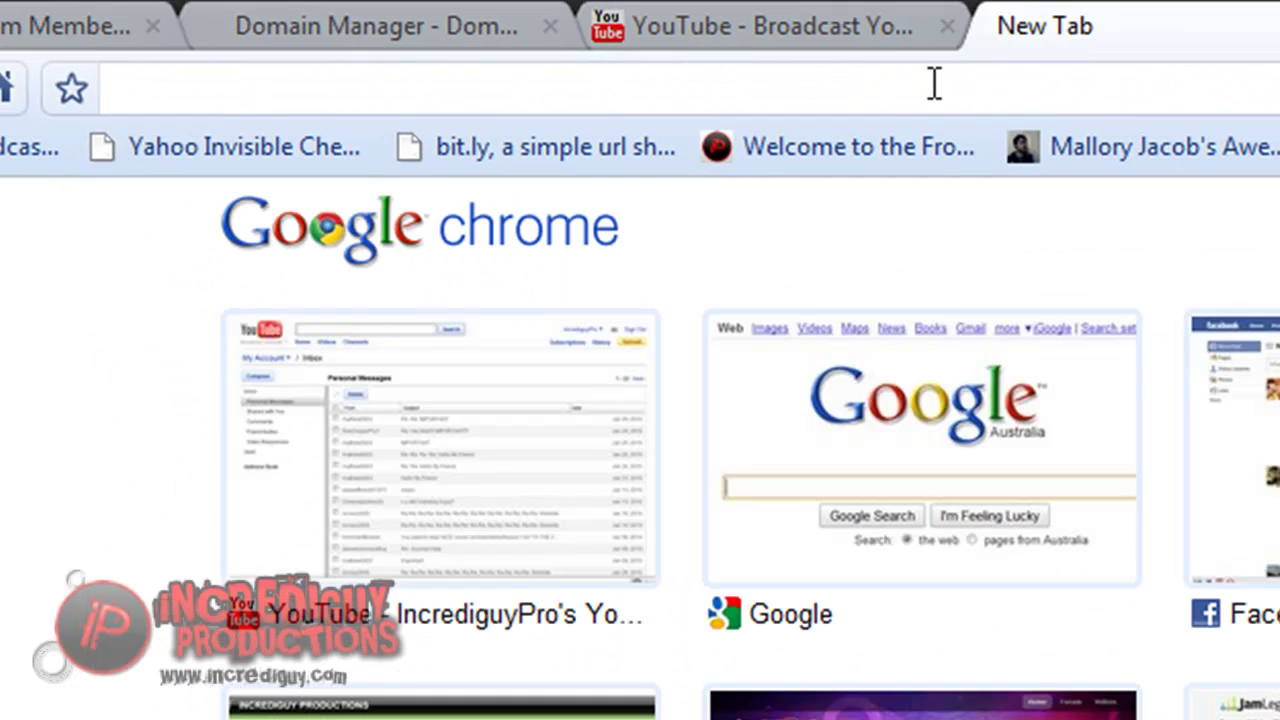
text(incrediguy)
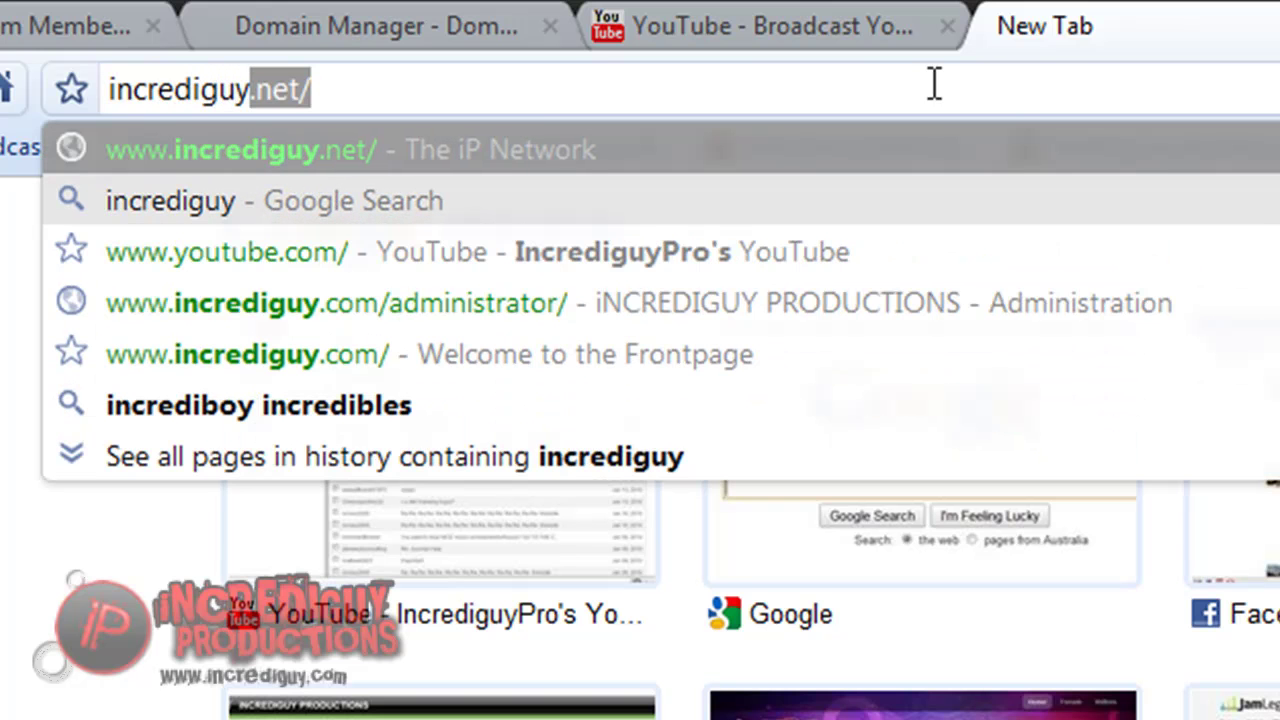
text(.orb)
key(BackSpace)
text(g)
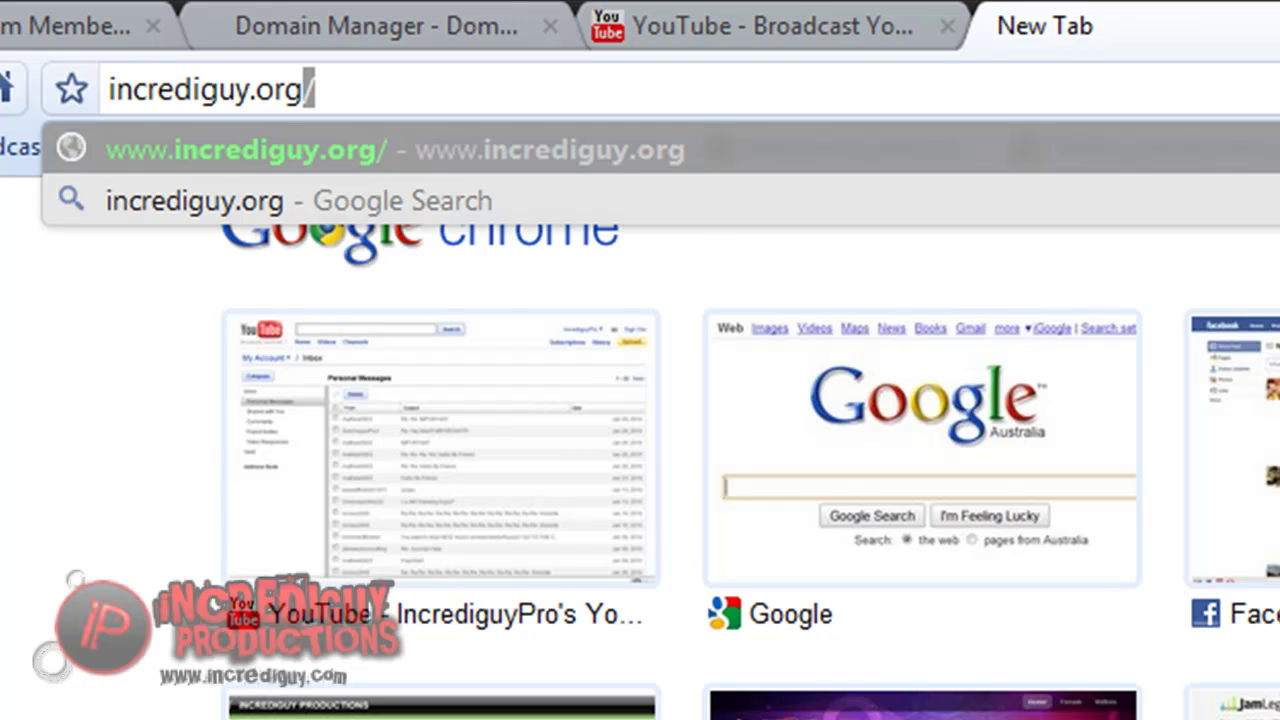
key(ctrl+w)
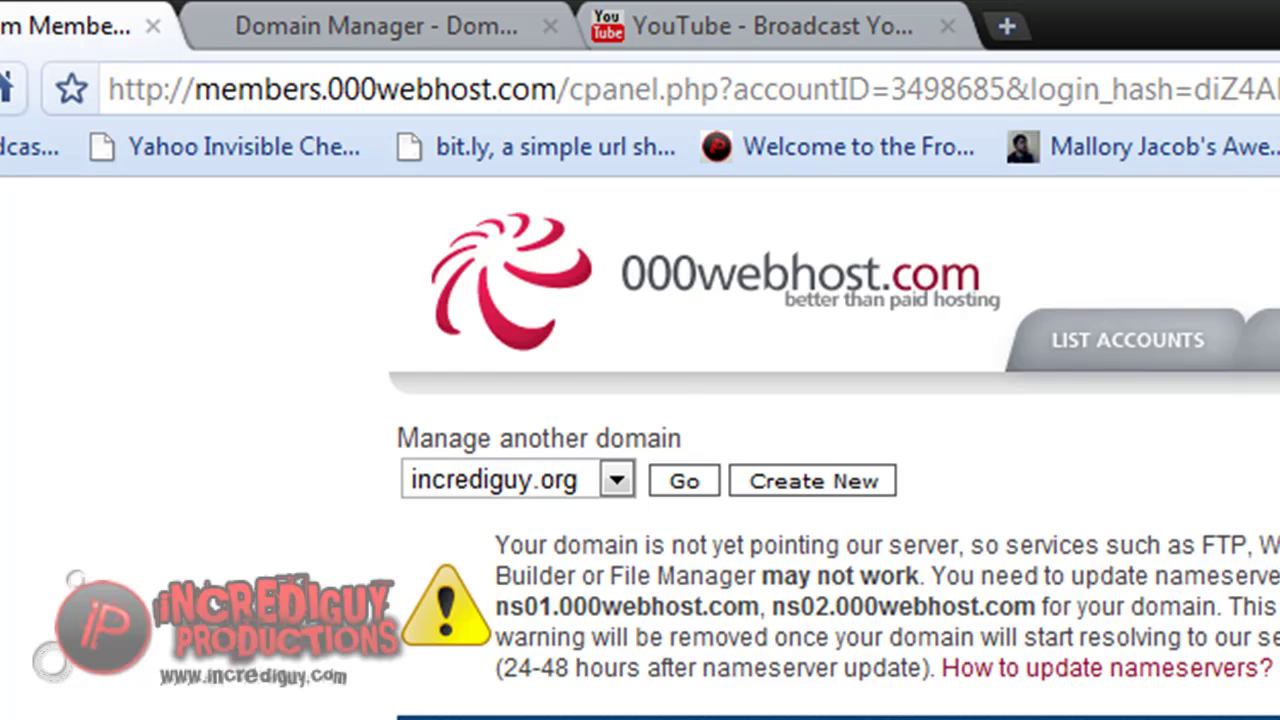
Step: Look through the incrediguy.org control panel sections, from Main Menu and Domains through Email, Useful Stuff and Files to Software / Services and Advanced
scroll(838, 448, down, 3)
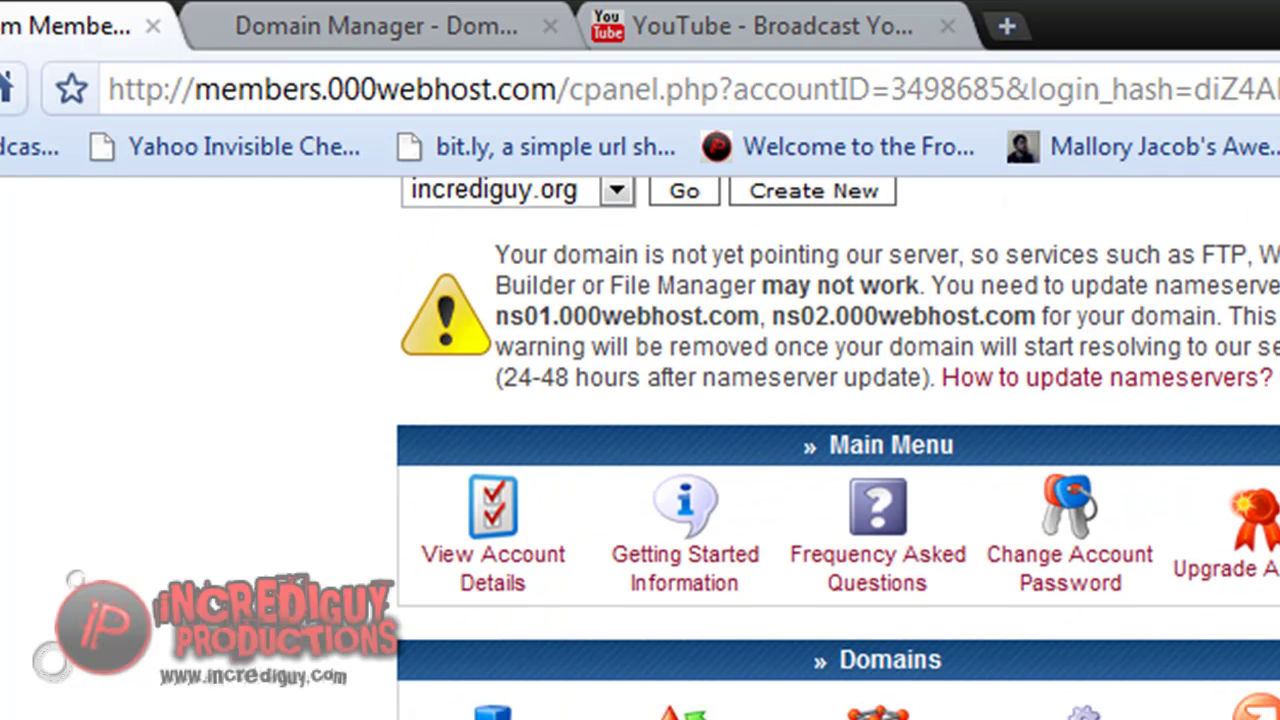
scroll(838, 448, up, 3)
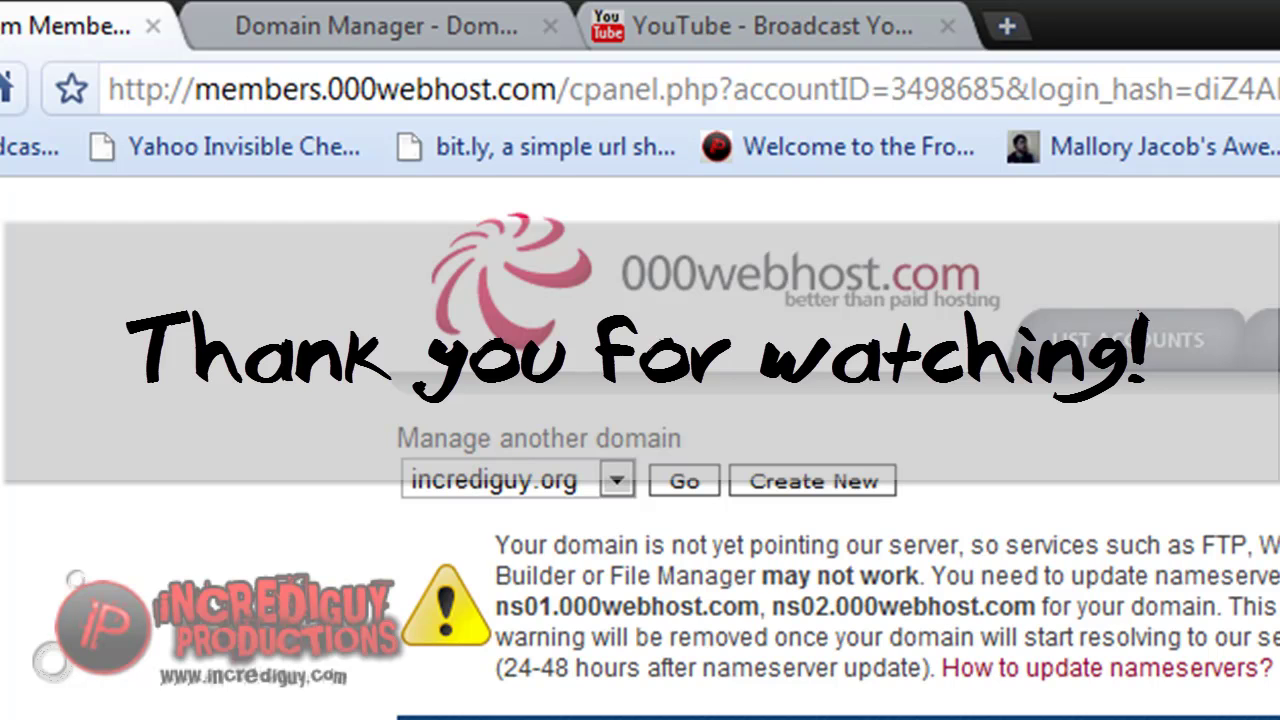
scroll(838, 450, down, 2)
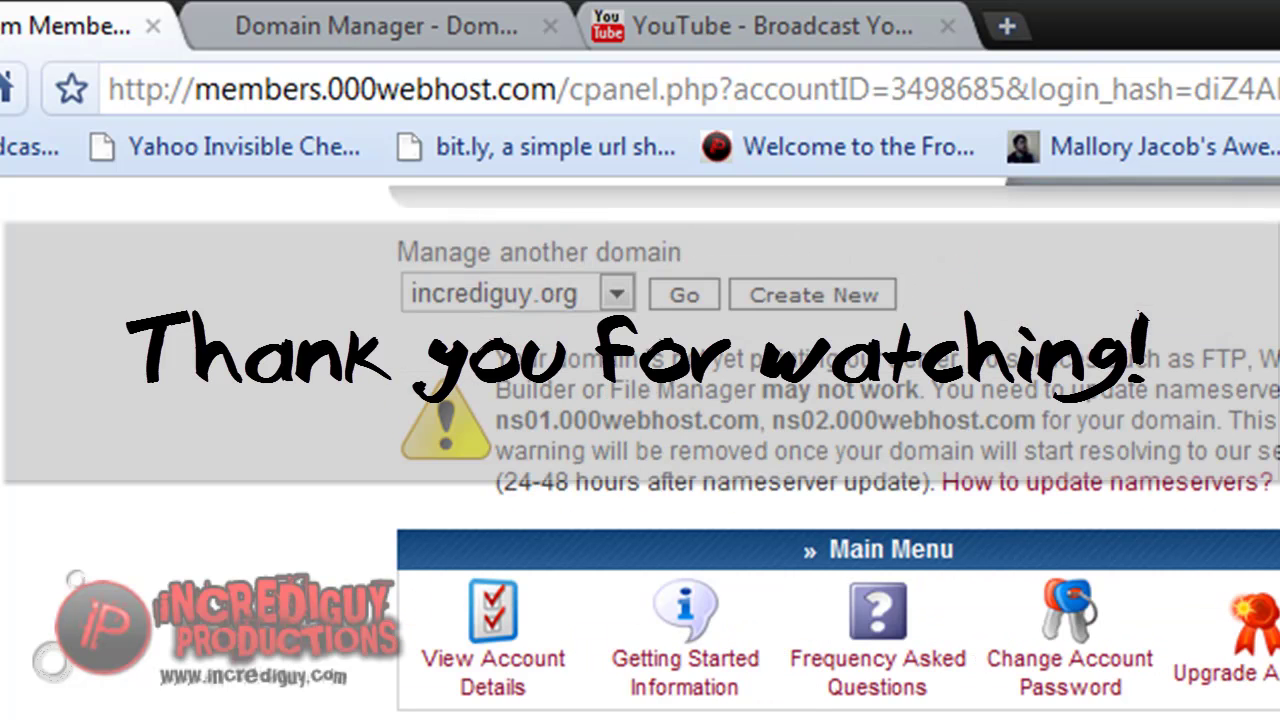
scroll(838, 450, down, 5)
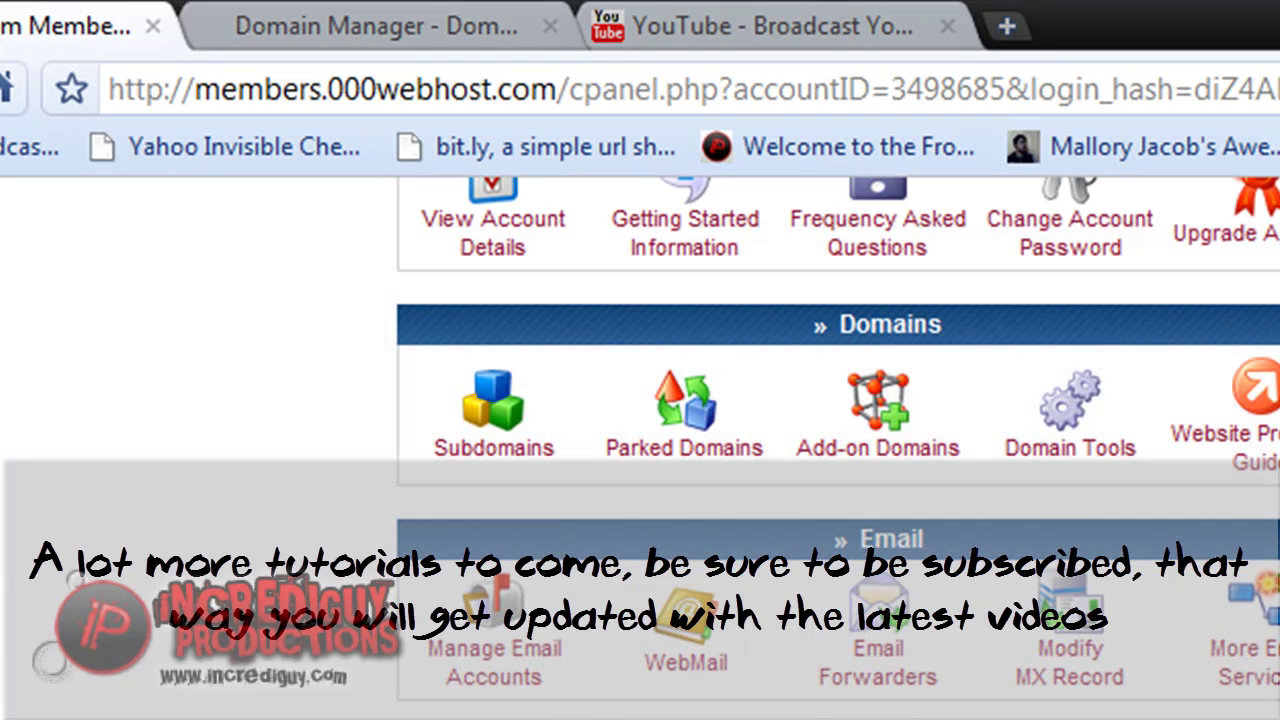
scroll(838, 450, down, 2)
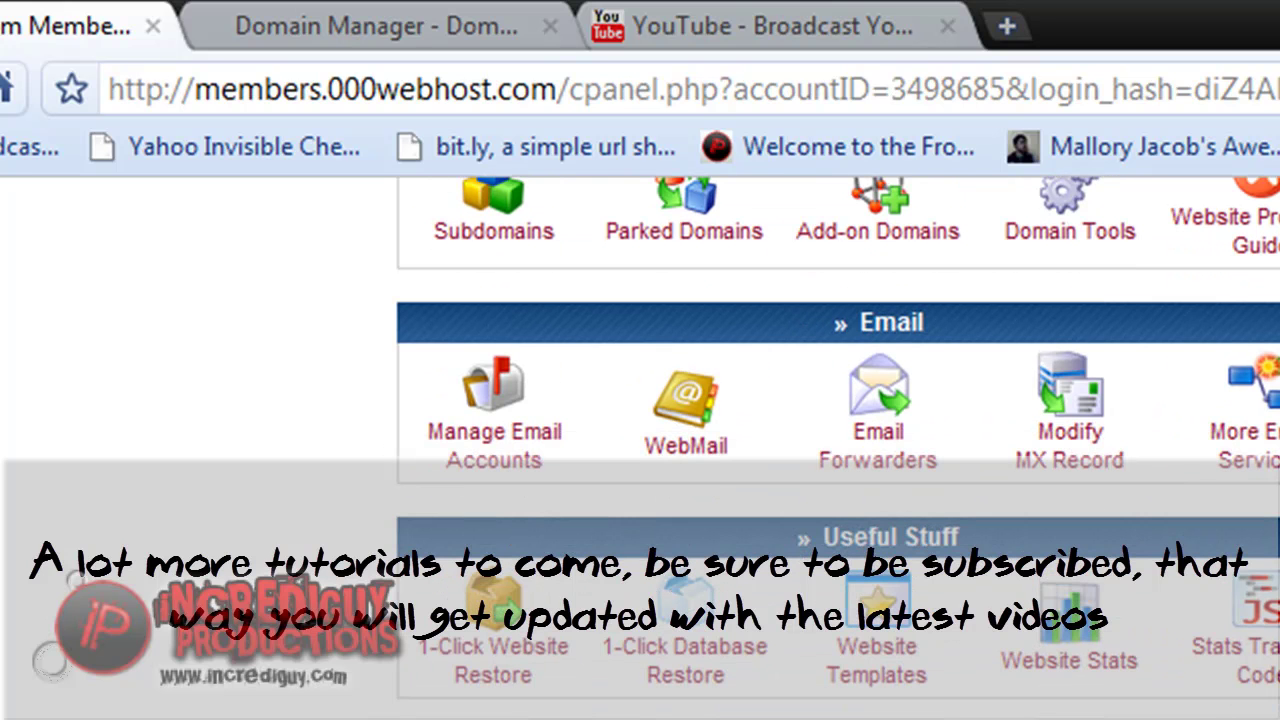
scroll(838, 450, down, 5)
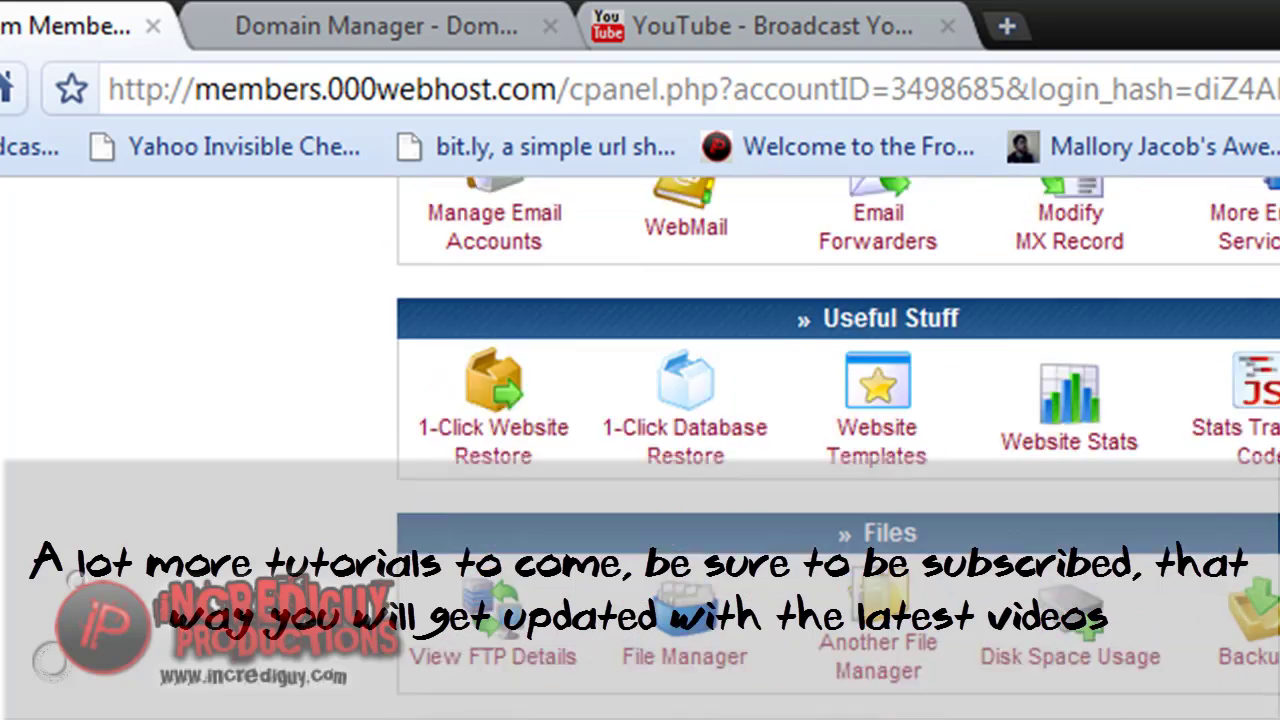
scroll(838, 450, down, 1)
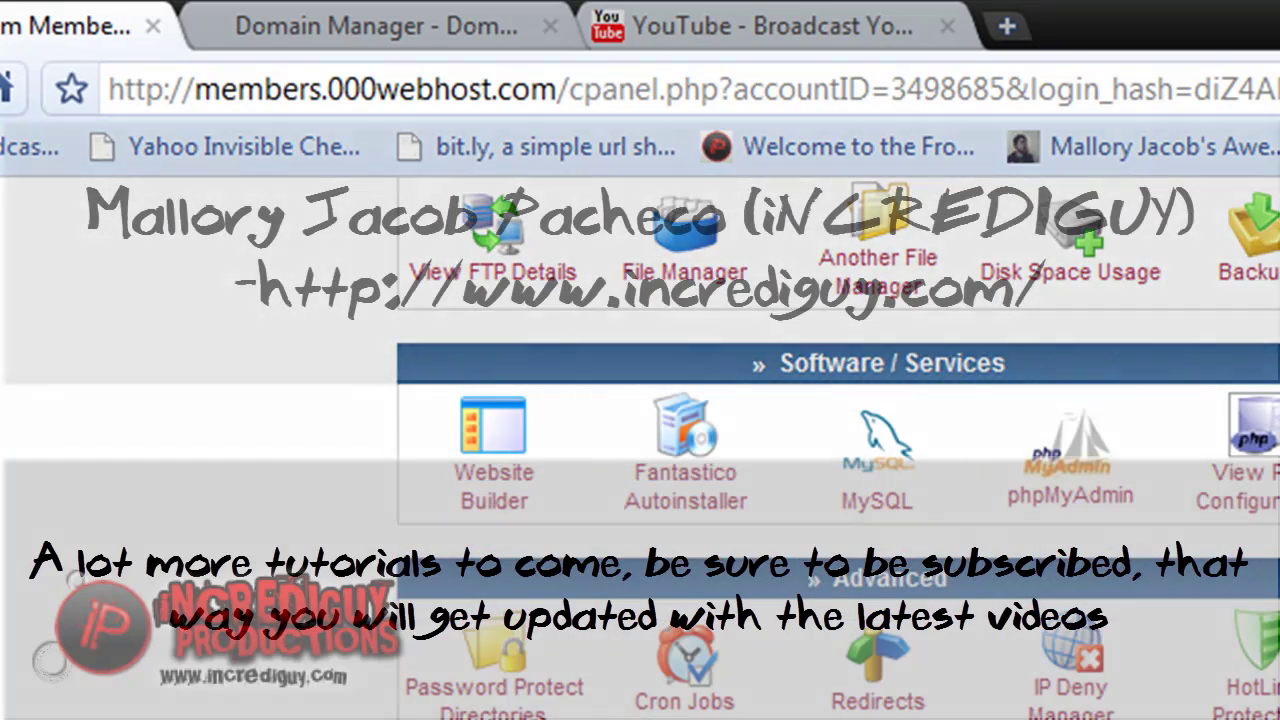
scroll(838, 450, up, 10)
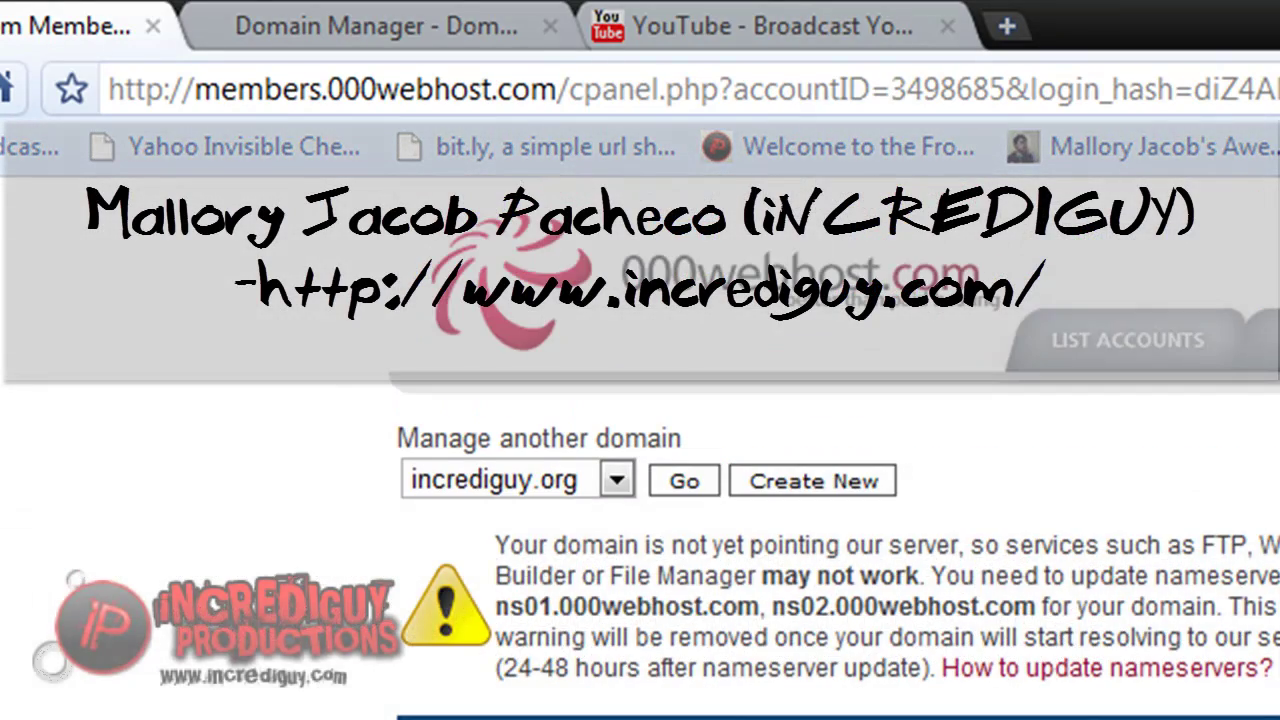